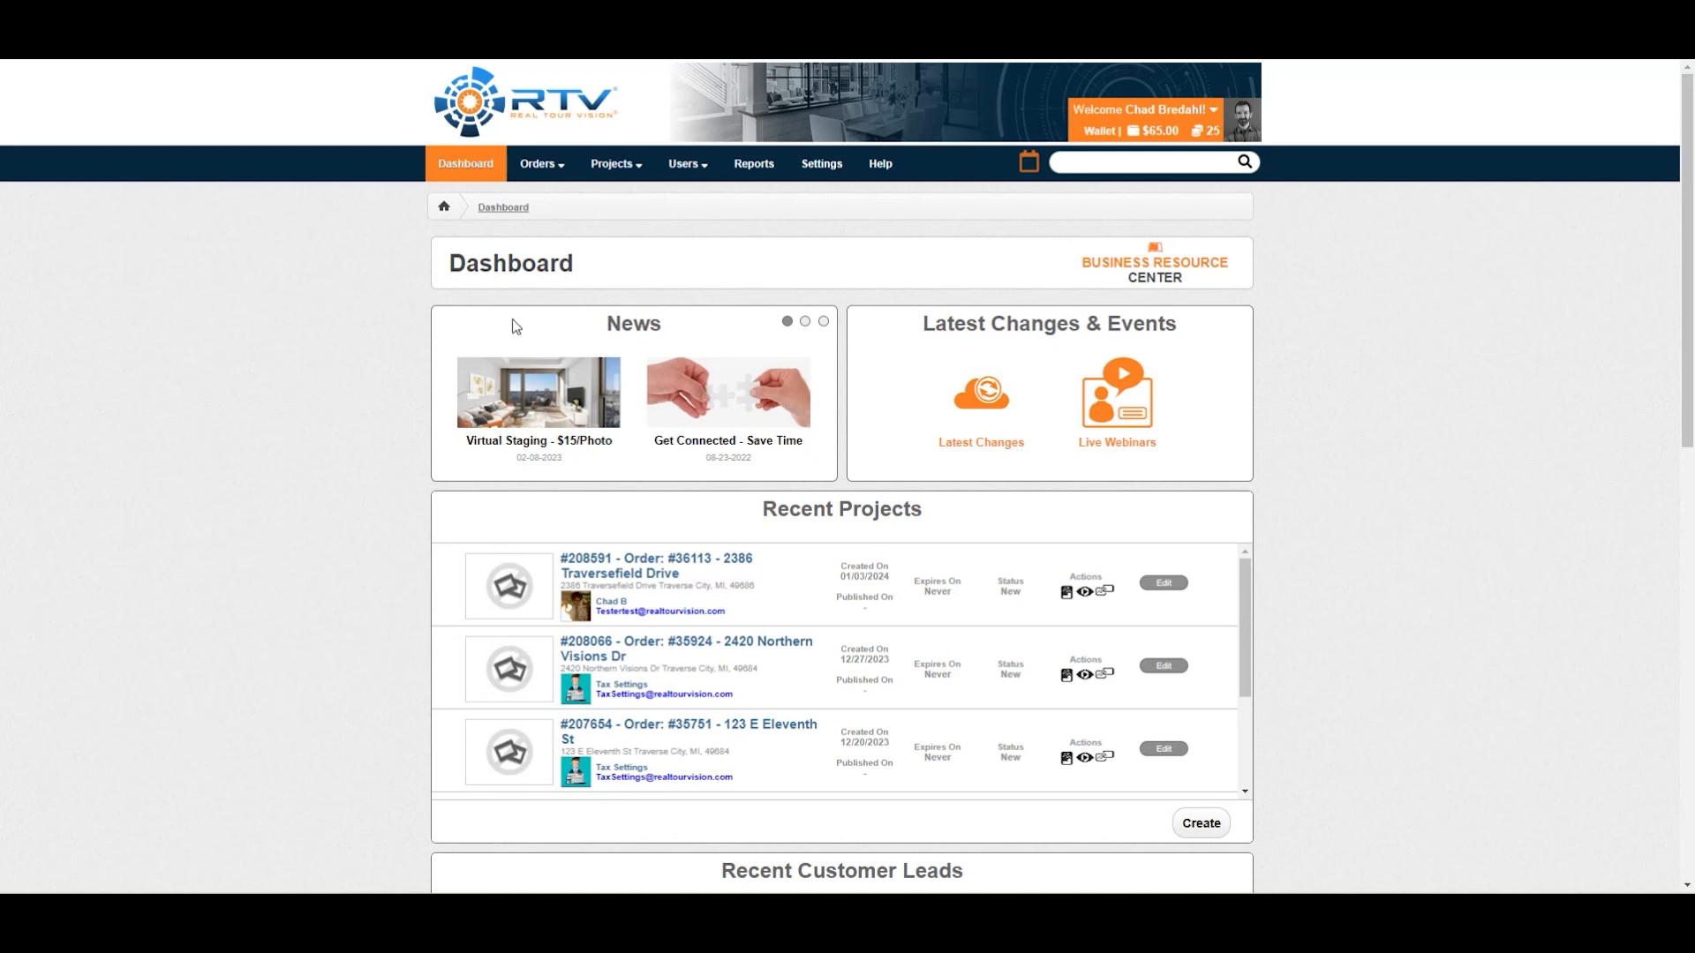
Open the Tax Settings page within the account settings.
{"action": "left_click", "coordinate": [821, 163]}
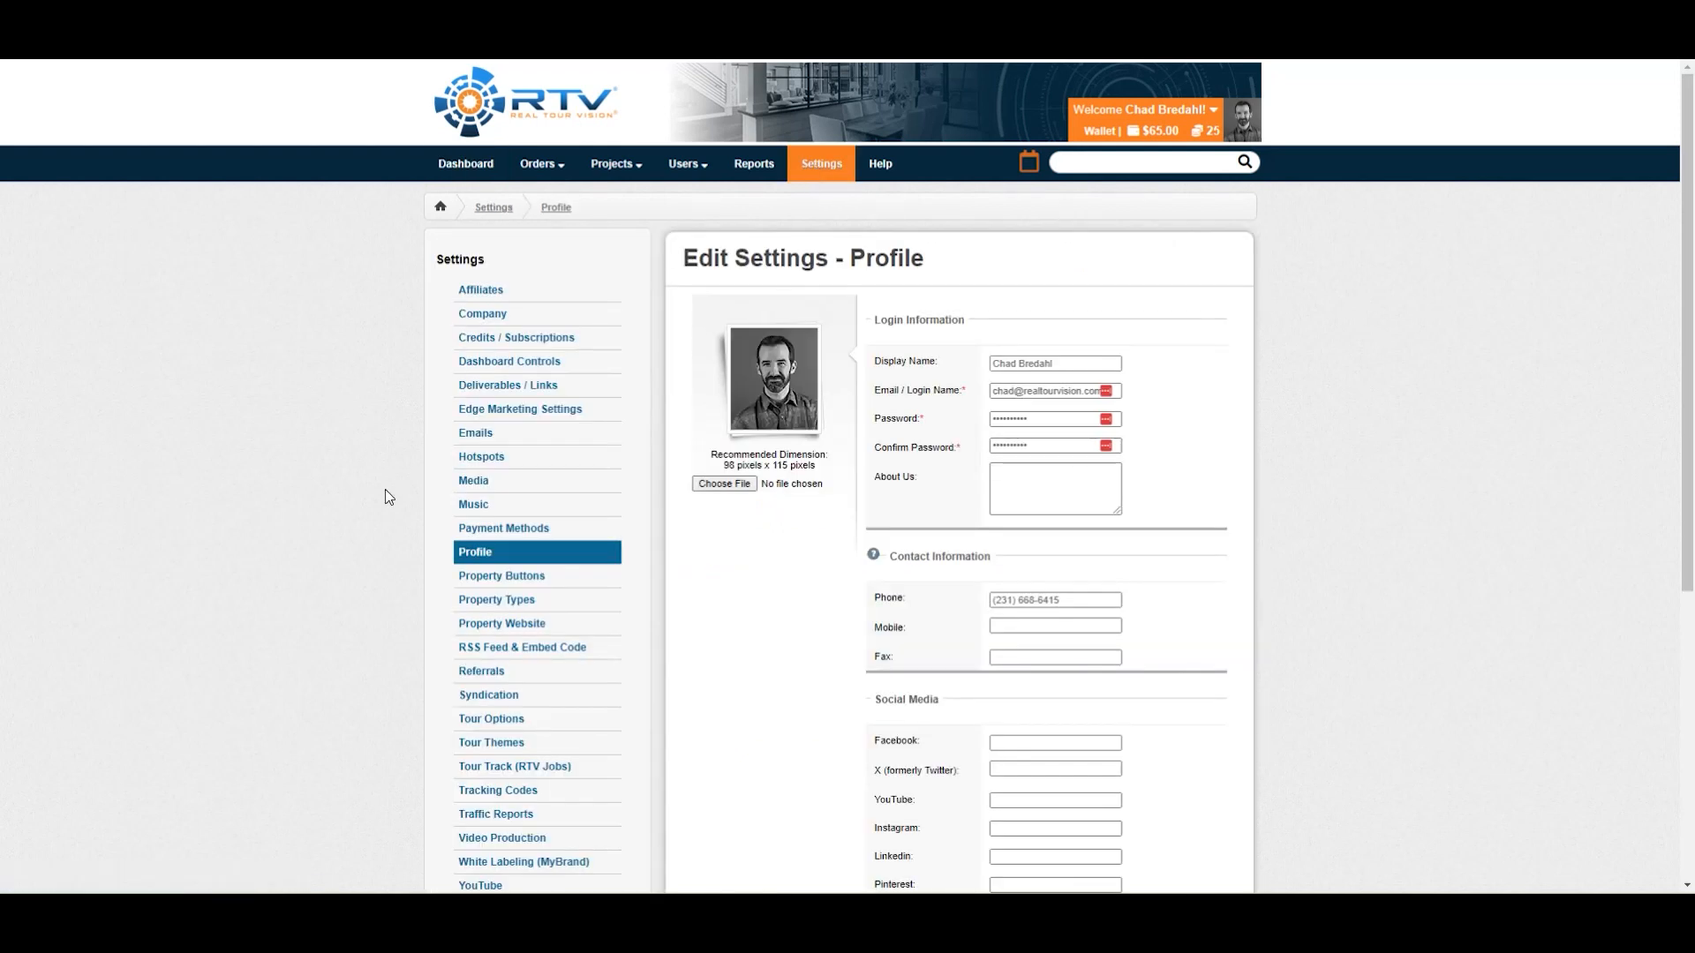
{"action": "scroll", "coordinate": [376, 554], "scroll_direction": "down", "scroll_amount": 3}
{"action": "scroll", "coordinate": [375, 563], "scroll_direction": "down", "scroll_amount": 2}
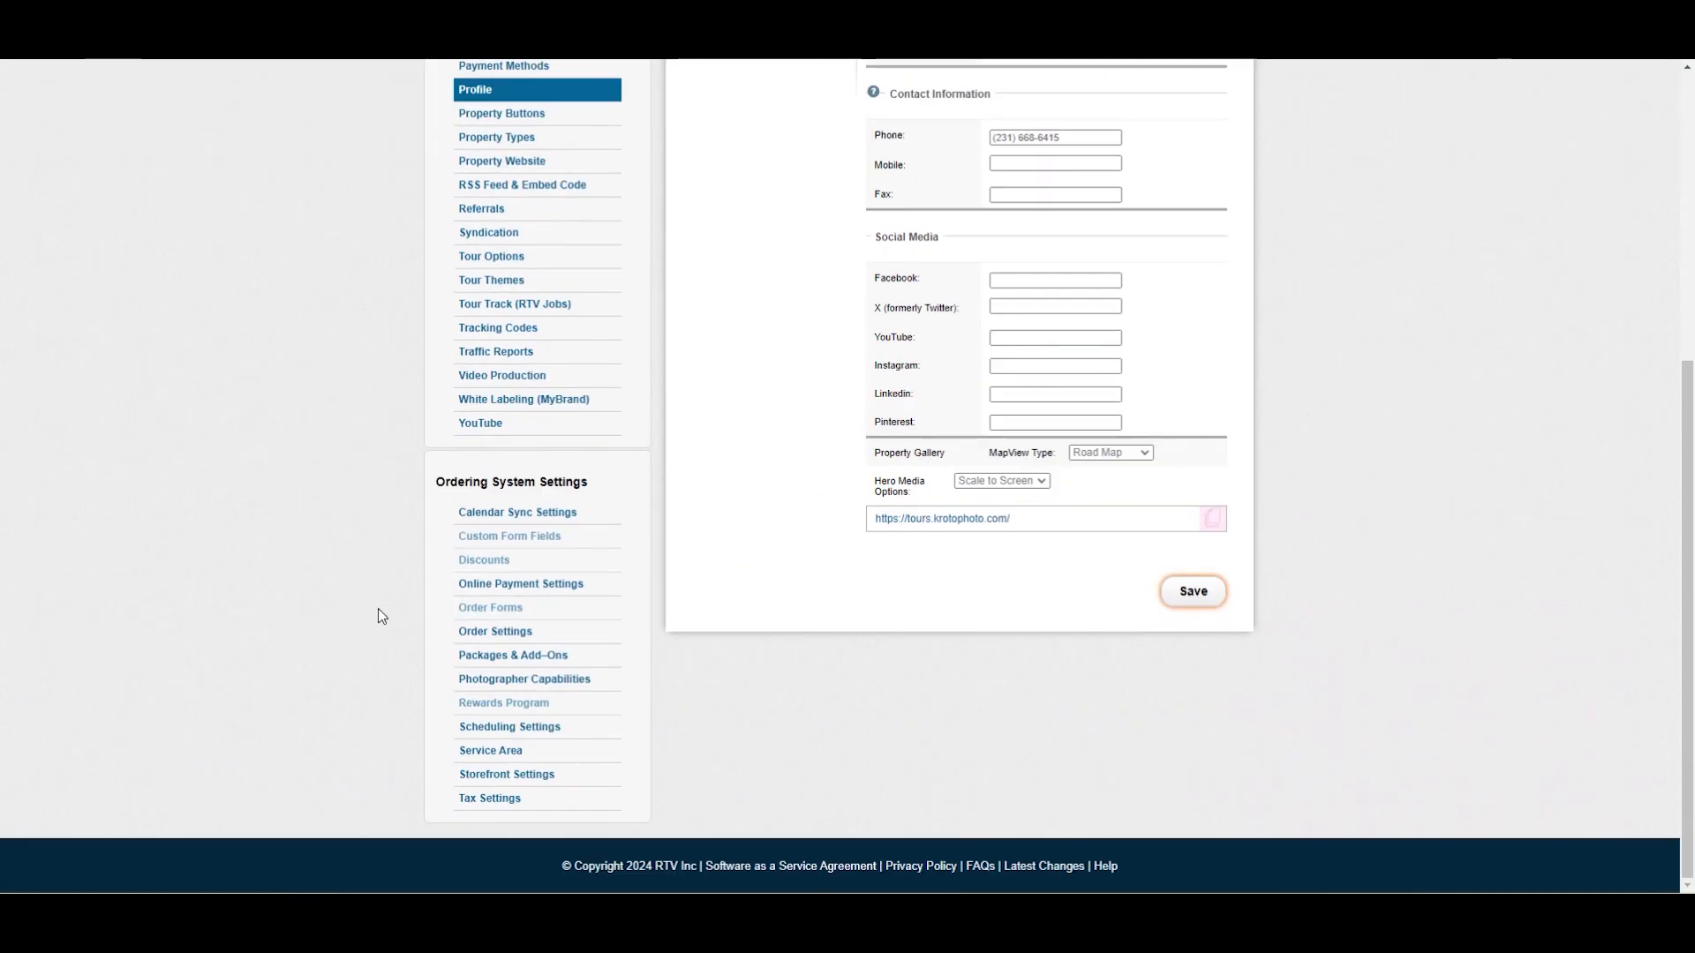
{"action": "left_click", "coordinate": [500, 800]}
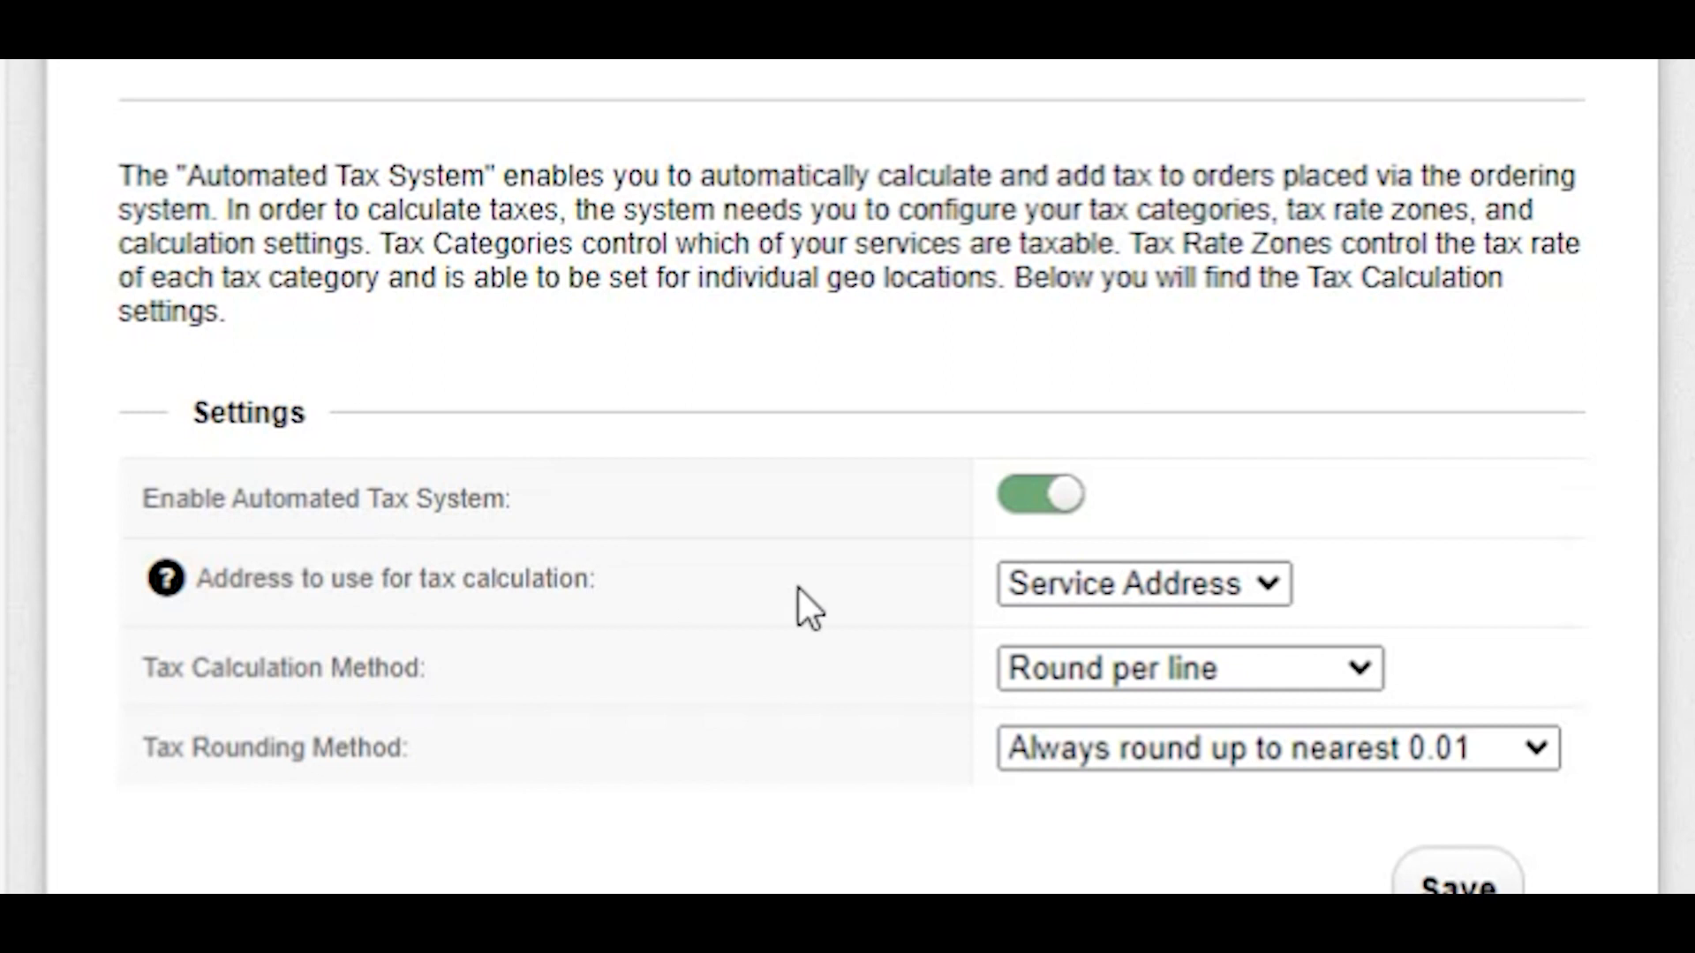
Review the options for the address used in tax calculation, keeping Service Address.
{"action": "left_click", "coordinate": [1266, 591]}
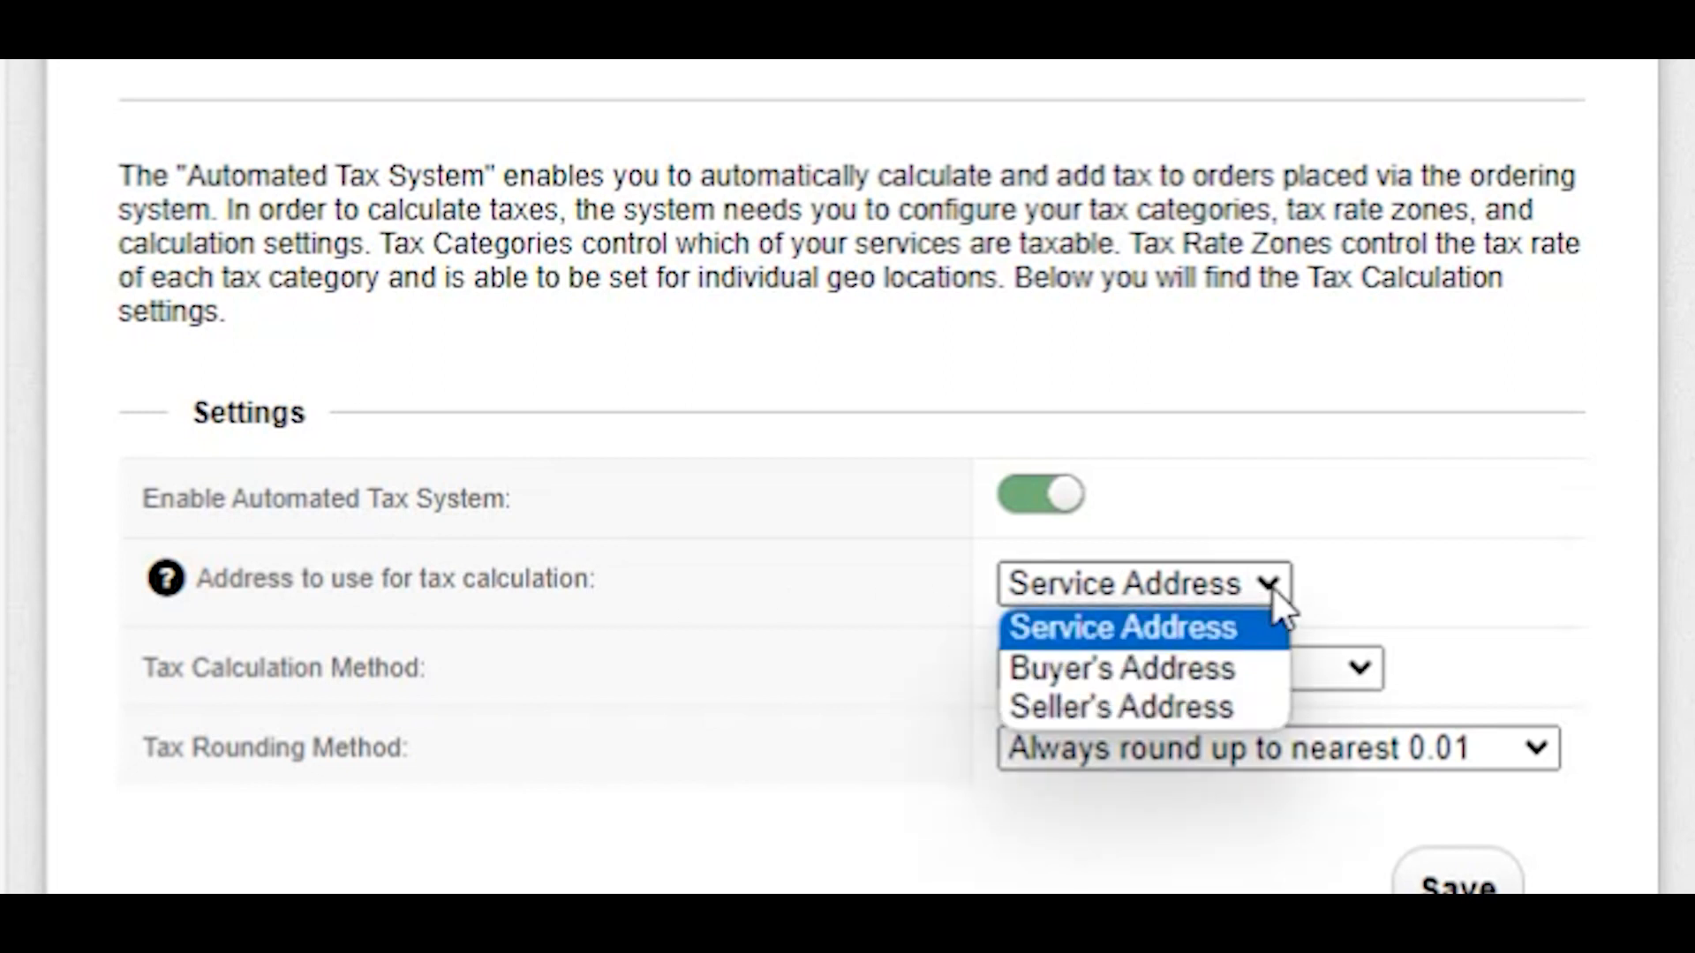
{"action": "left_click", "coordinate": [597, 611]}
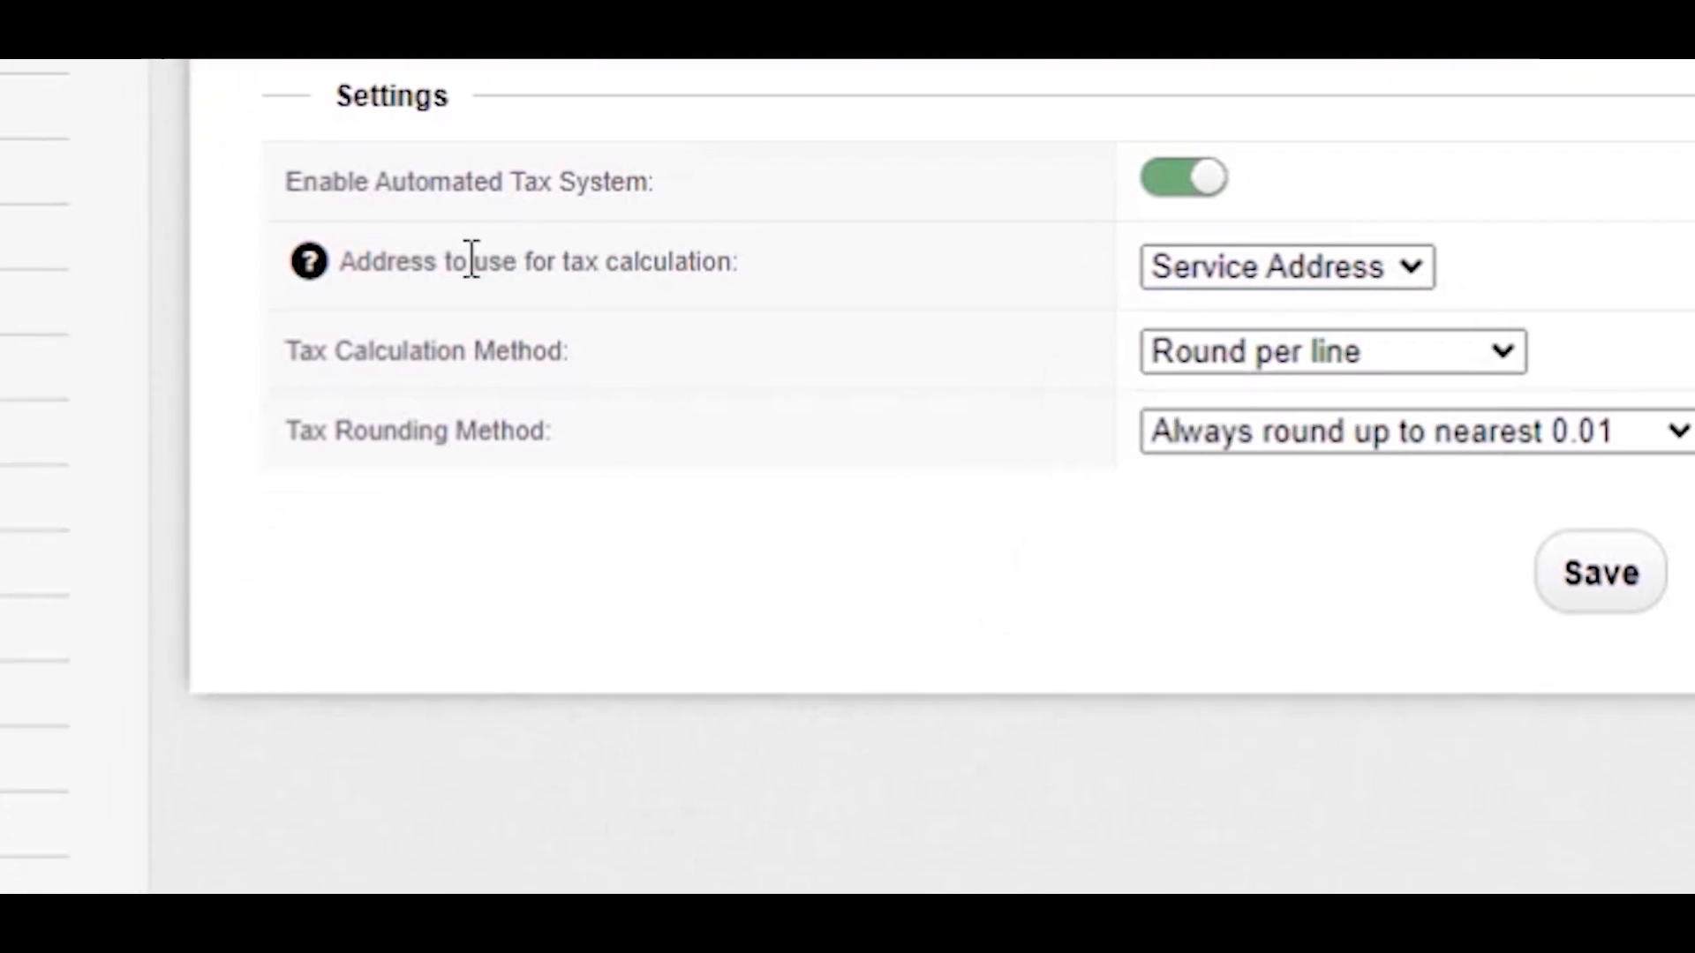
{"action": "mouse_move", "coordinate": [311, 265]}
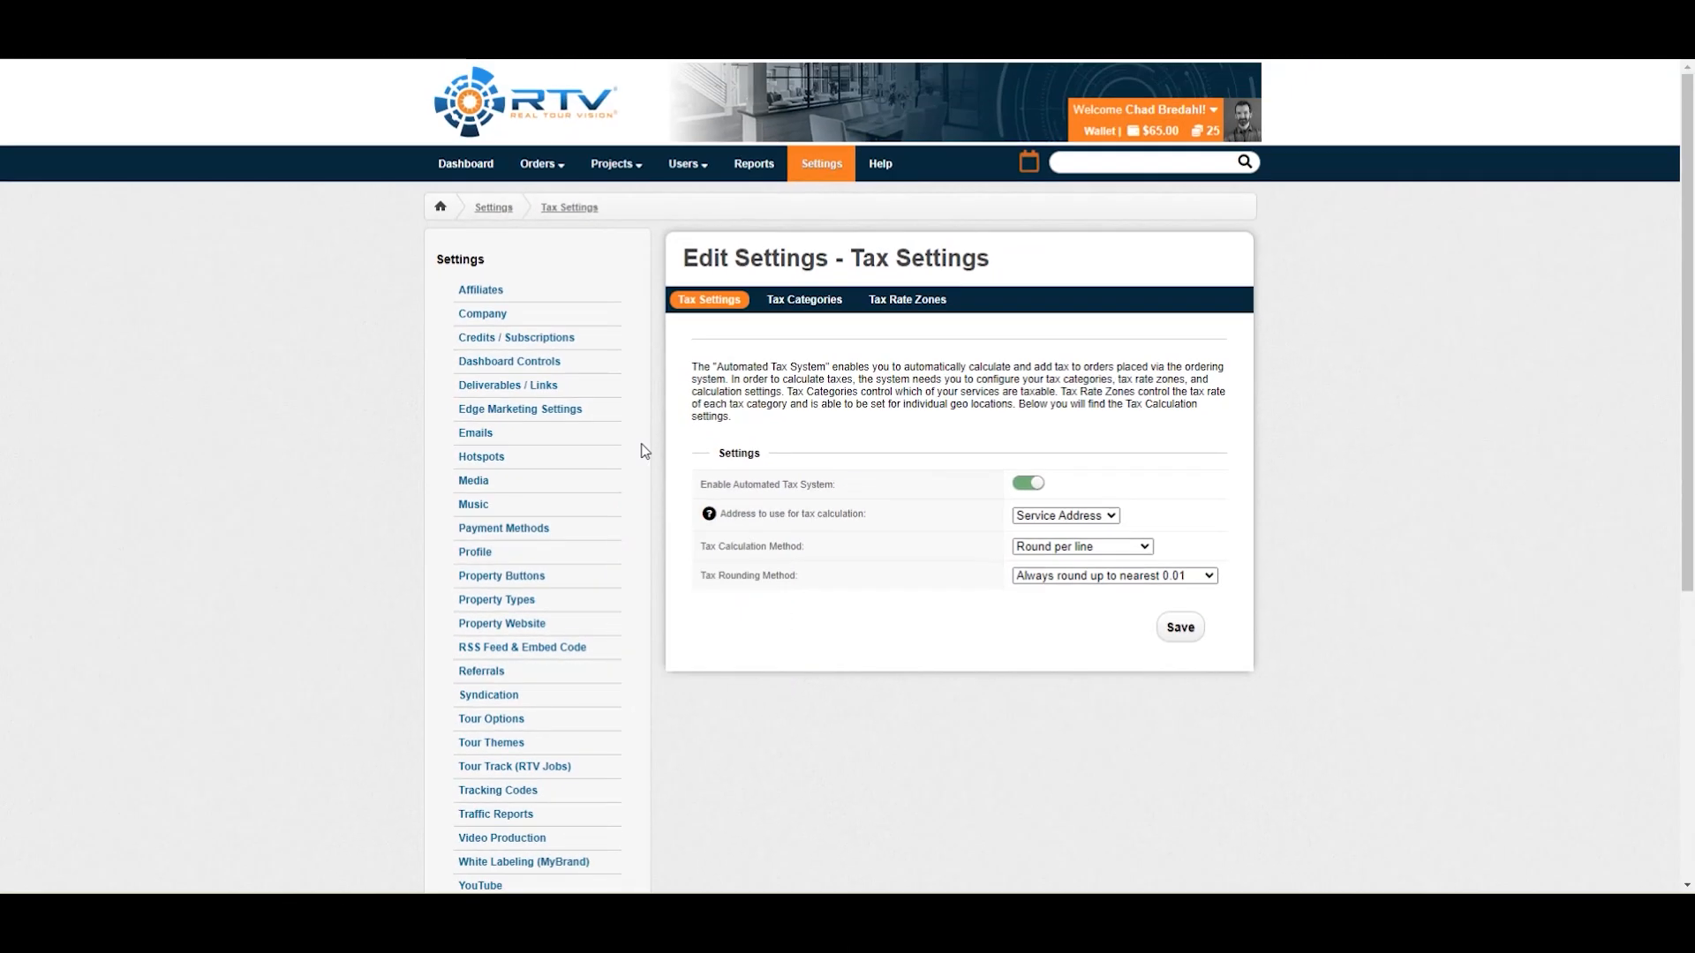
{"action": "left_click", "coordinate": [483, 316]}
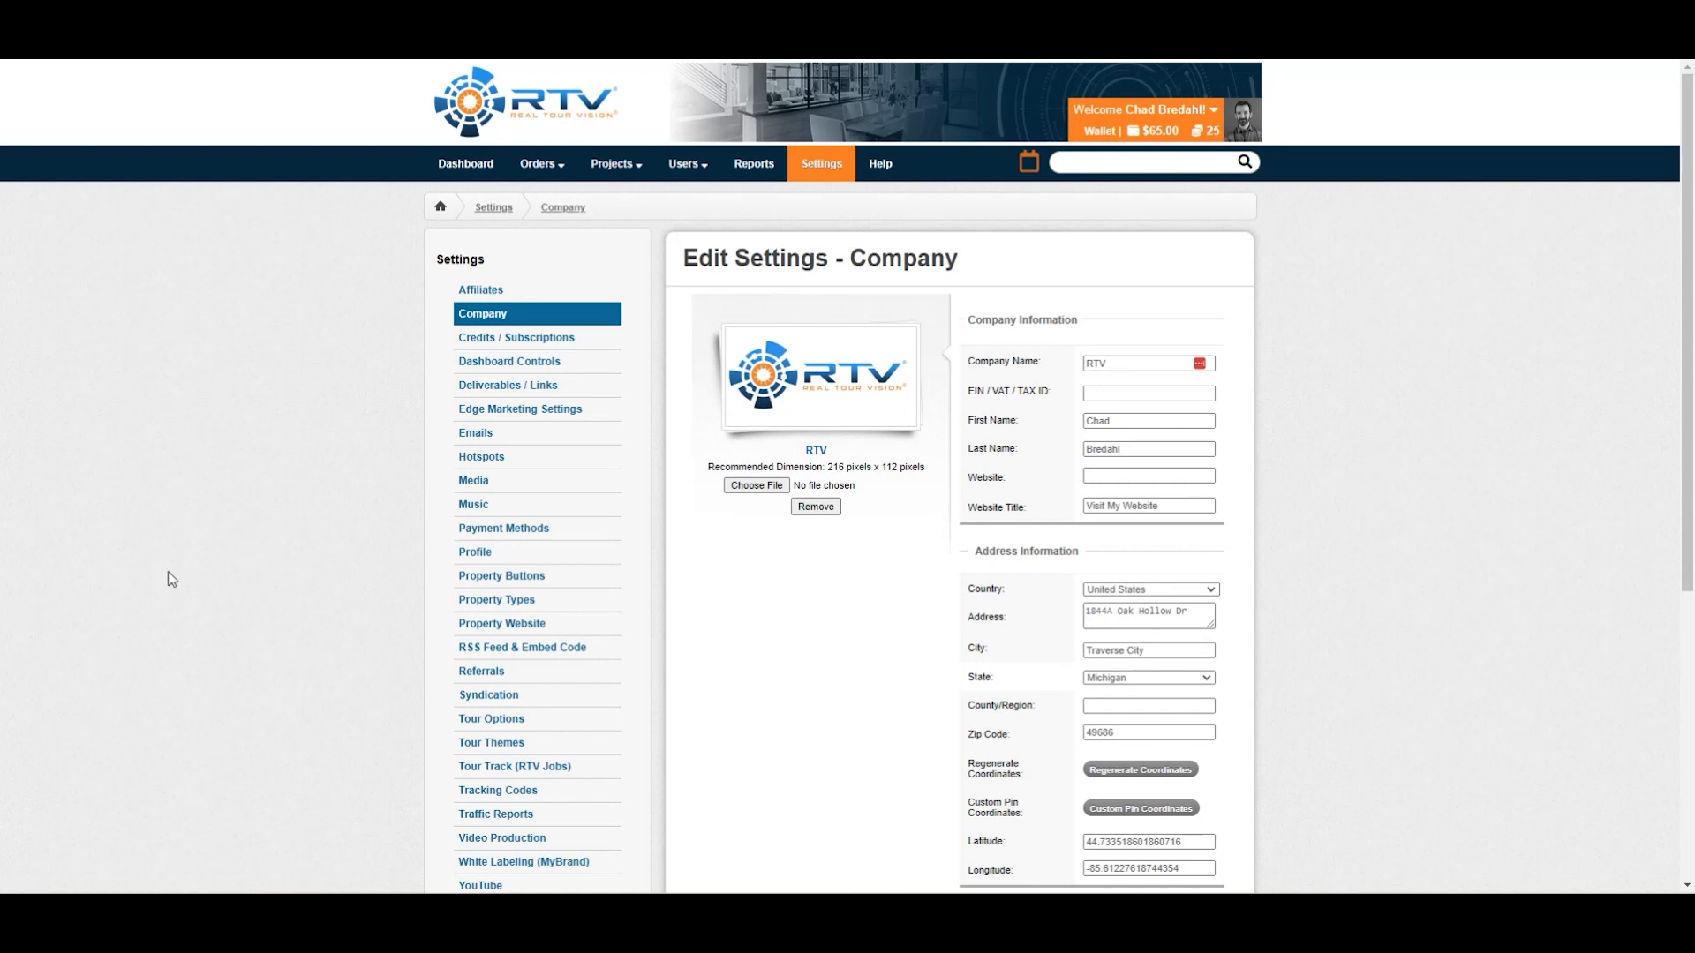
{"action": "scroll", "coordinate": [51, 523], "scroll_direction": "down", "scroll_amount": 5}
{"action": "left_click", "coordinate": [512, 803]}
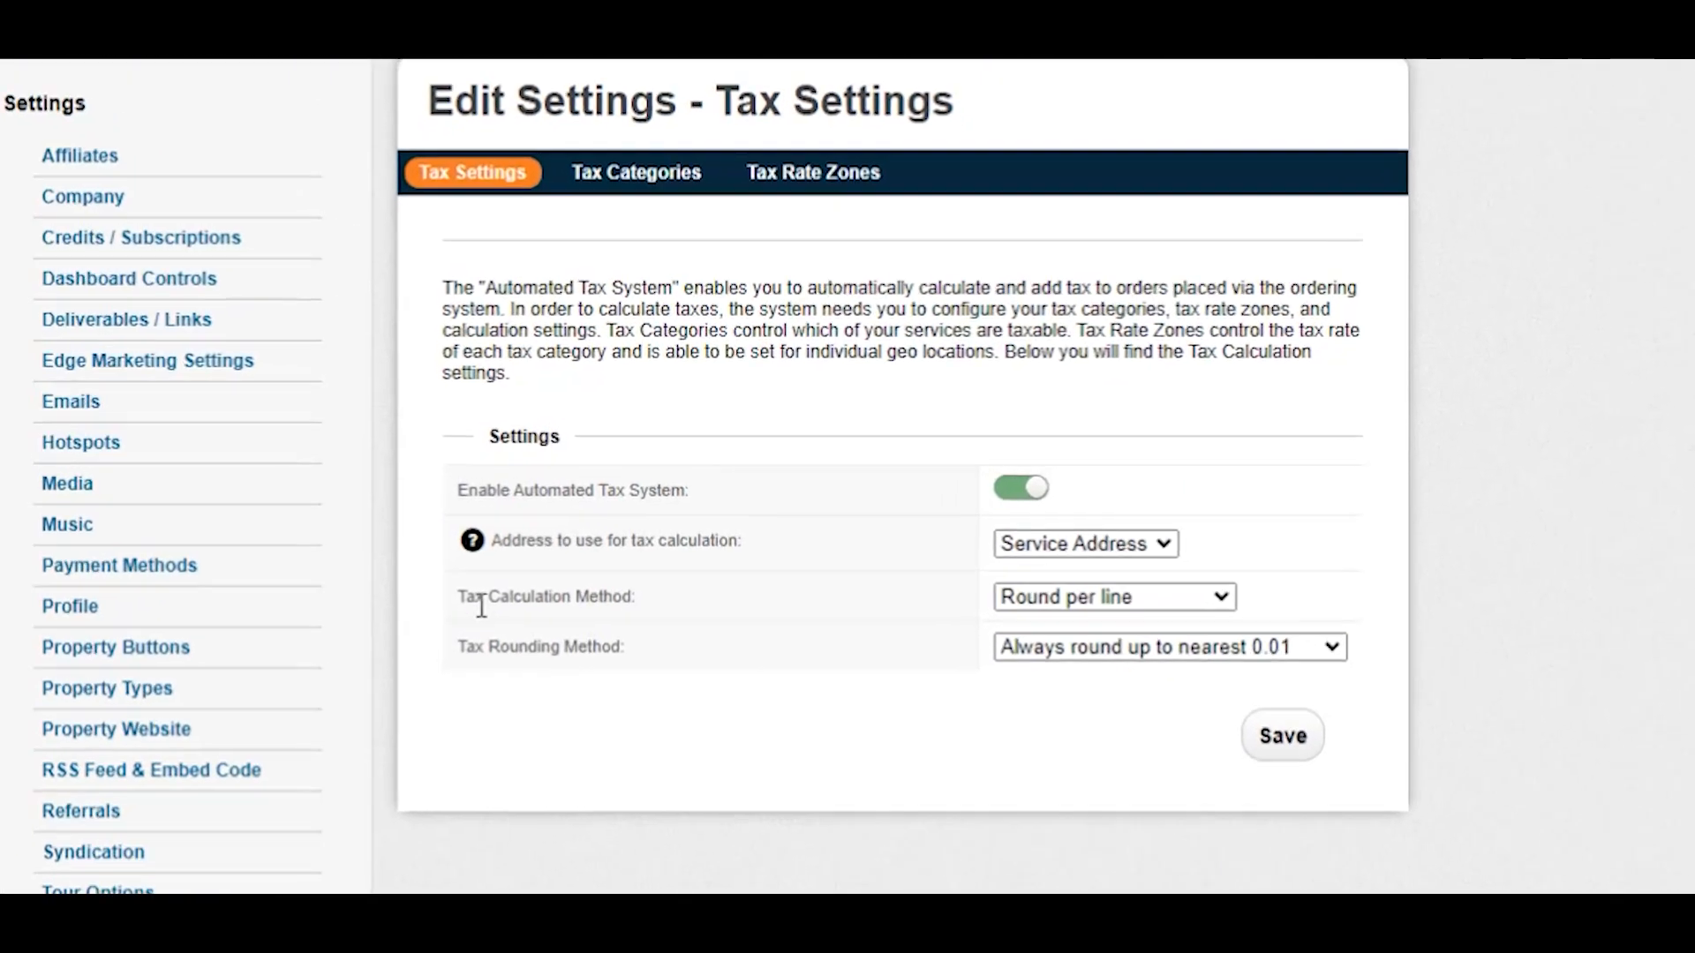
Review the Tax Calculation Method and Tax Rounding Method options, keeping Round per line.
{"action": "left_click", "coordinate": [1225, 600]}
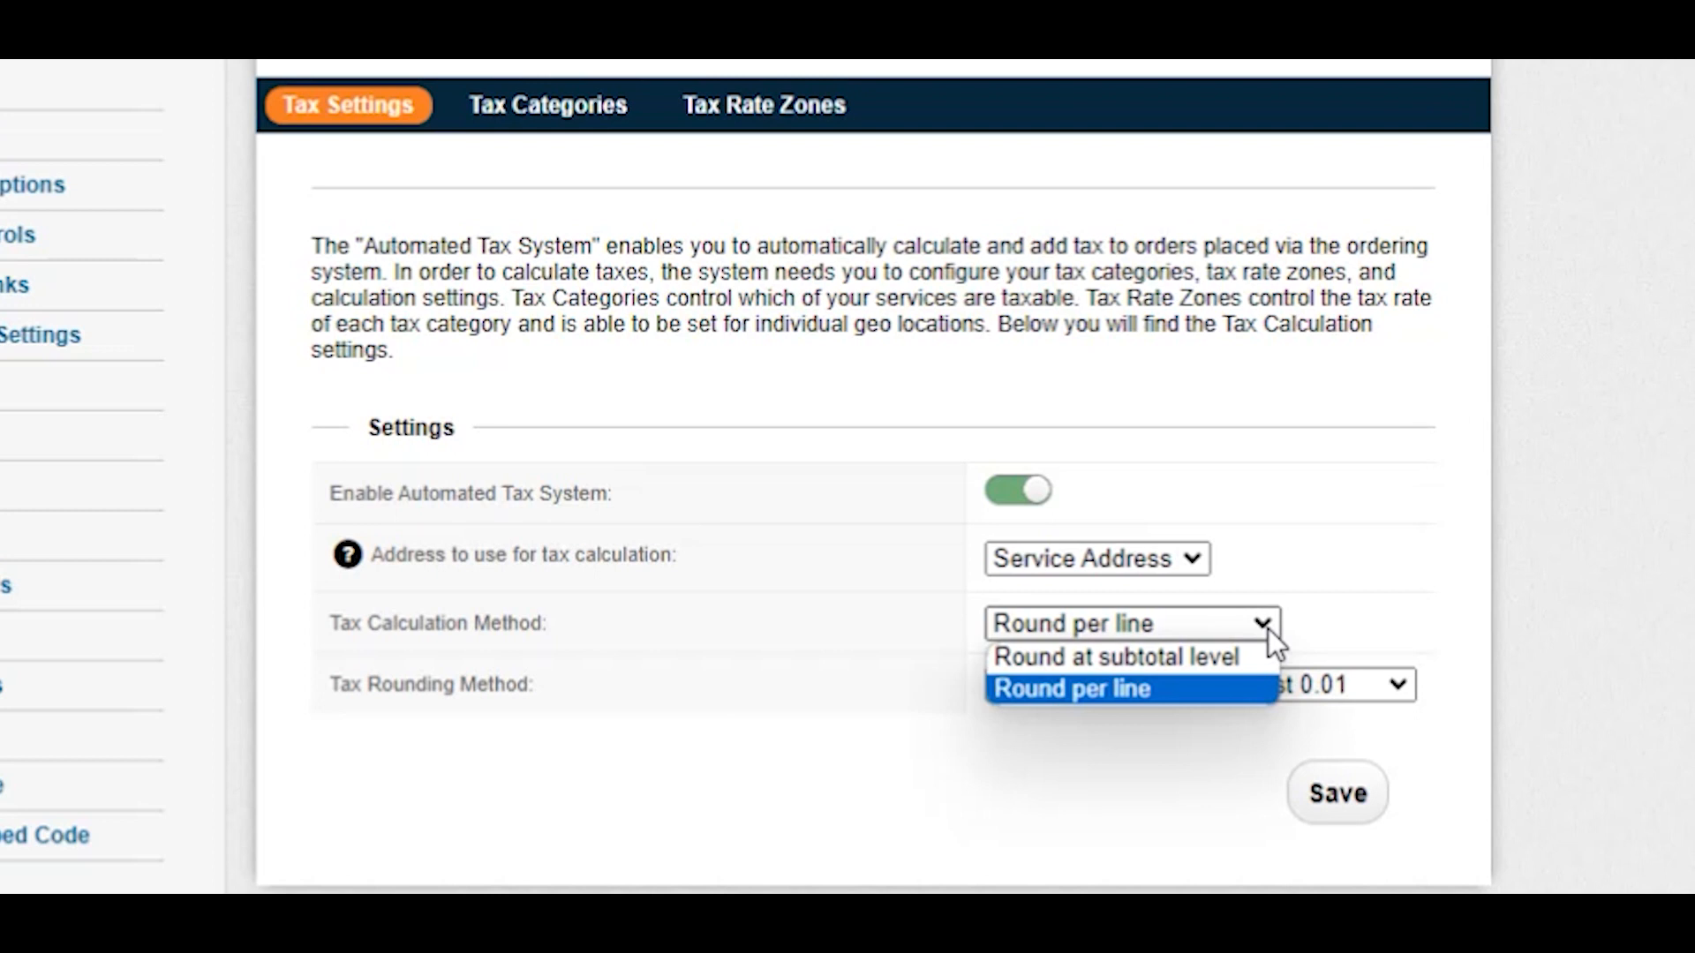
{"action": "left_click", "coordinate": [1110, 702]}
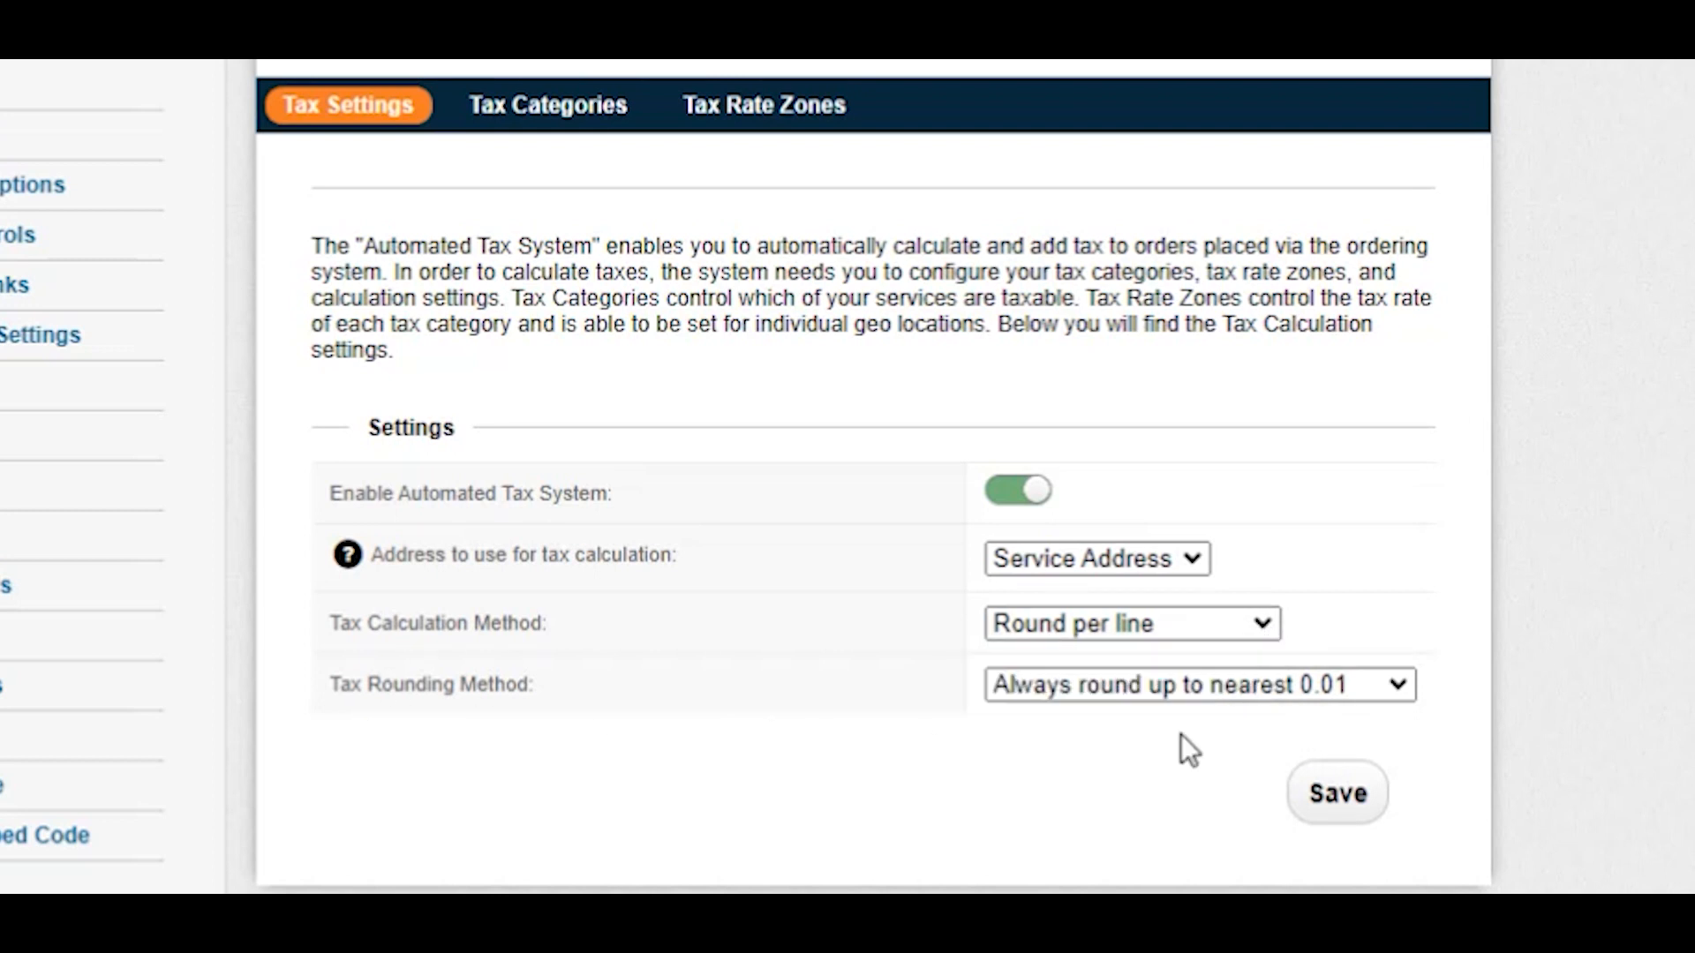
{"action": "left_click", "coordinate": [1399, 687]}
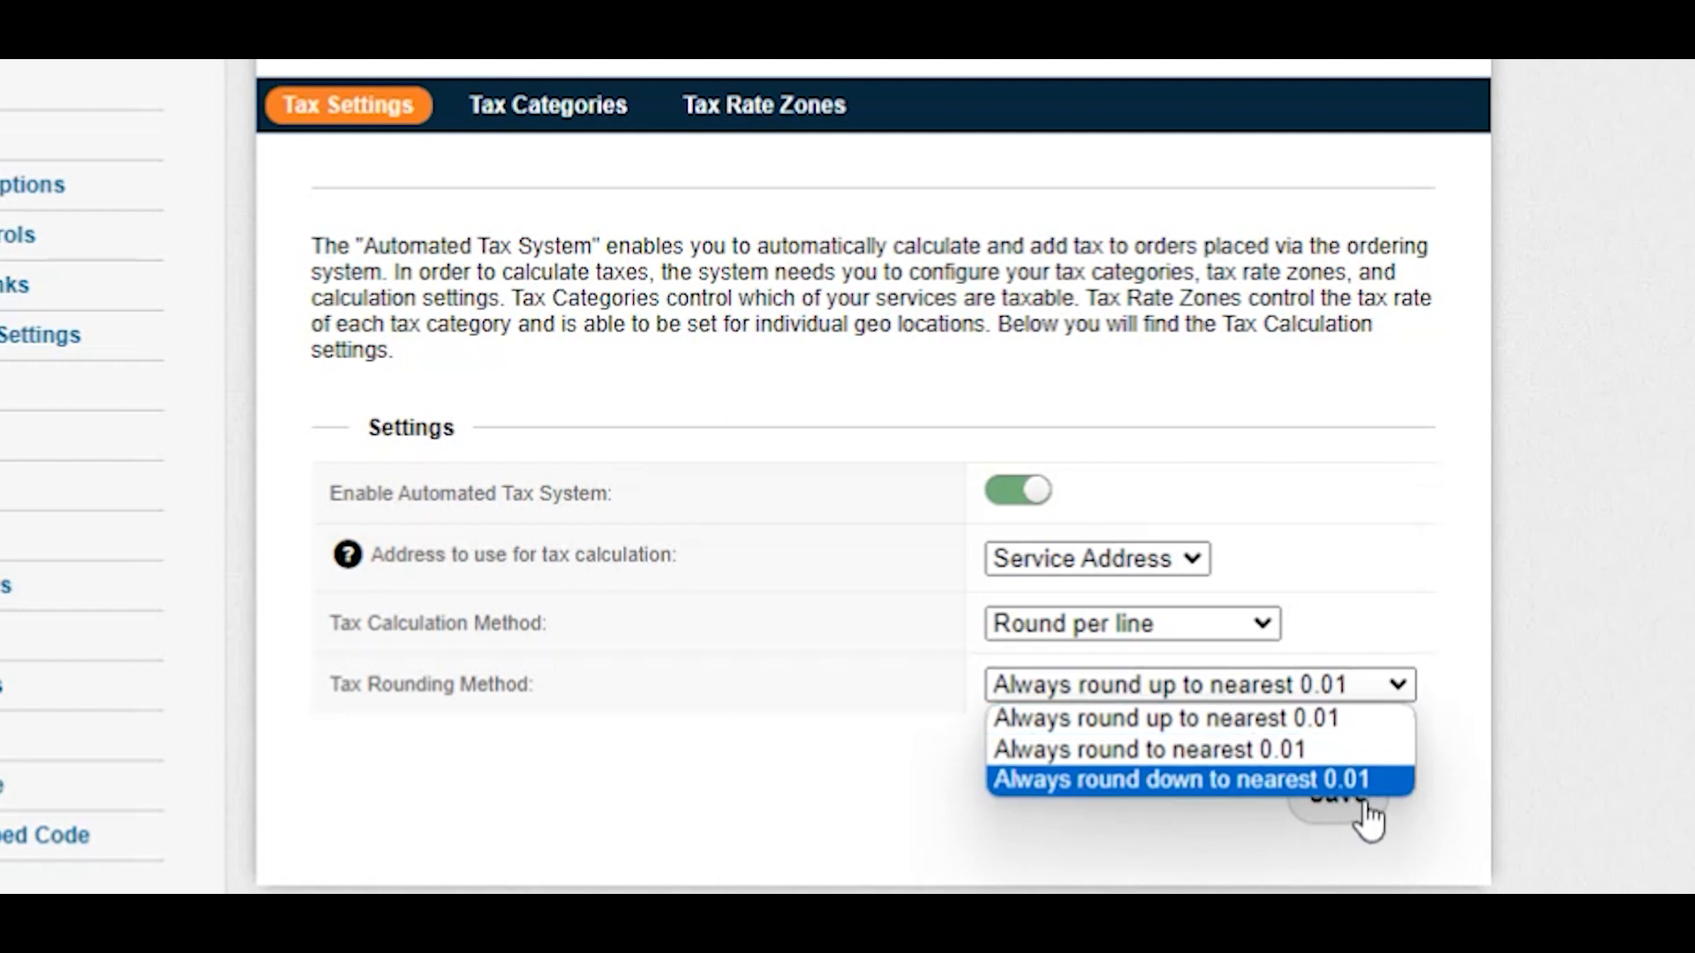
{"action": "left_click", "coordinate": [1456, 611]}
Open Tax Categories and examine the Add Category dialog and the Physical Goods category's zone rates.
{"action": "left_click", "coordinate": [547, 113]}
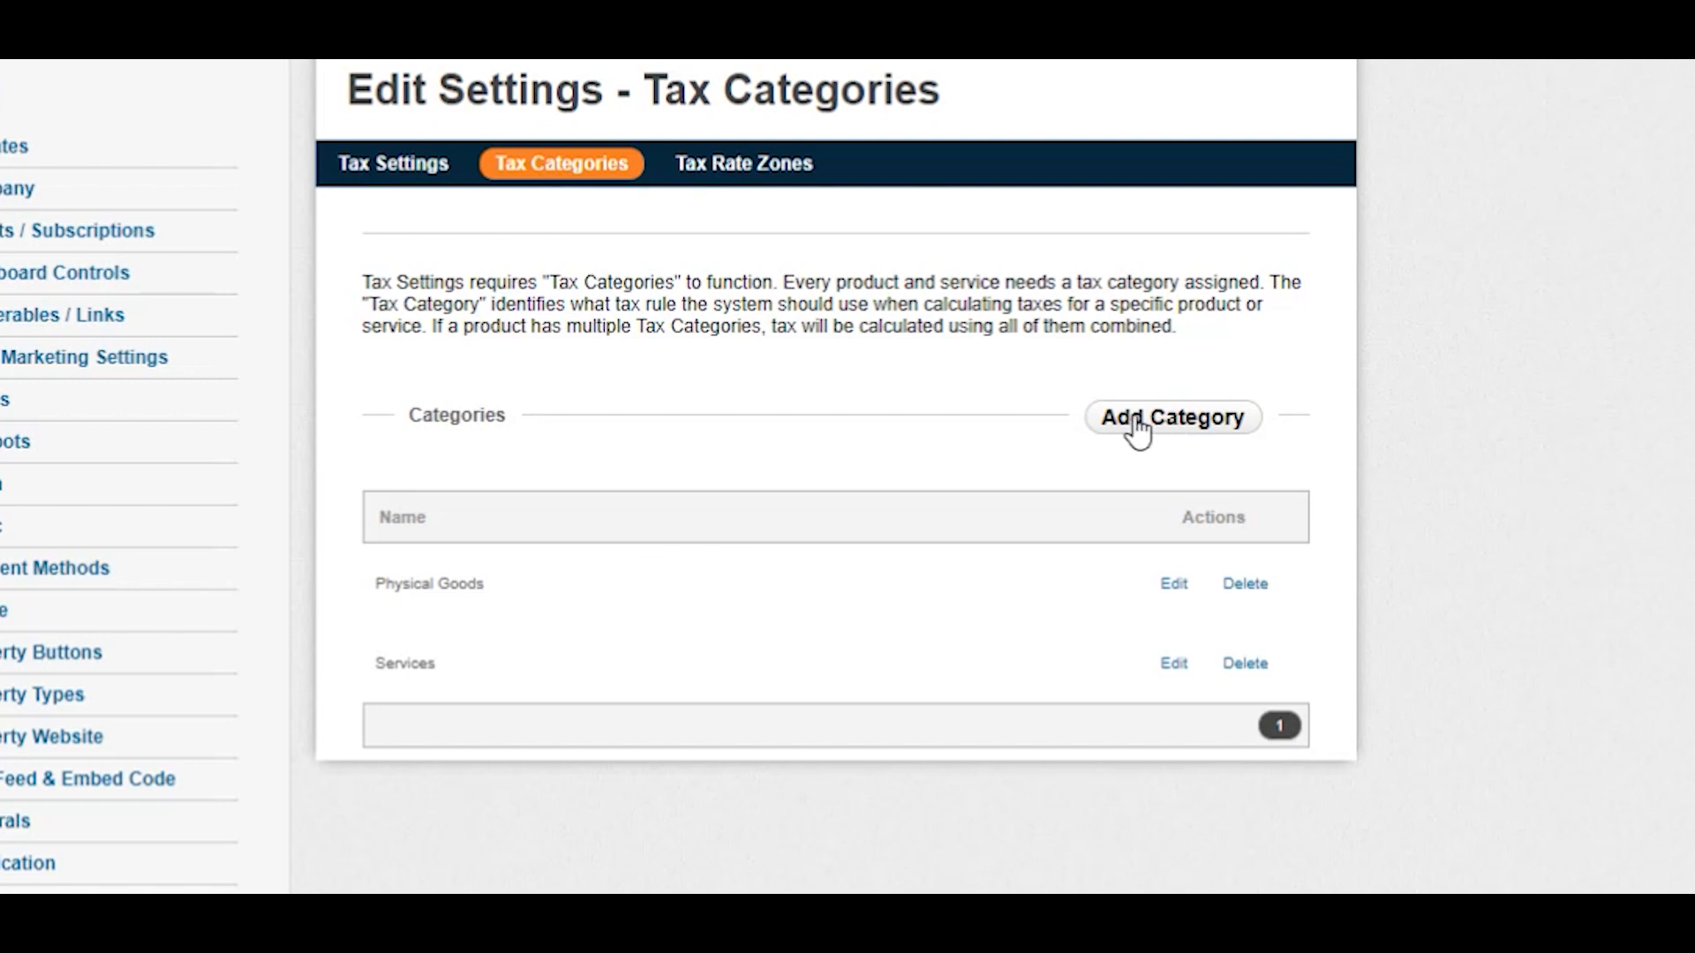
{"action": "left_click", "coordinate": [1181, 435]}
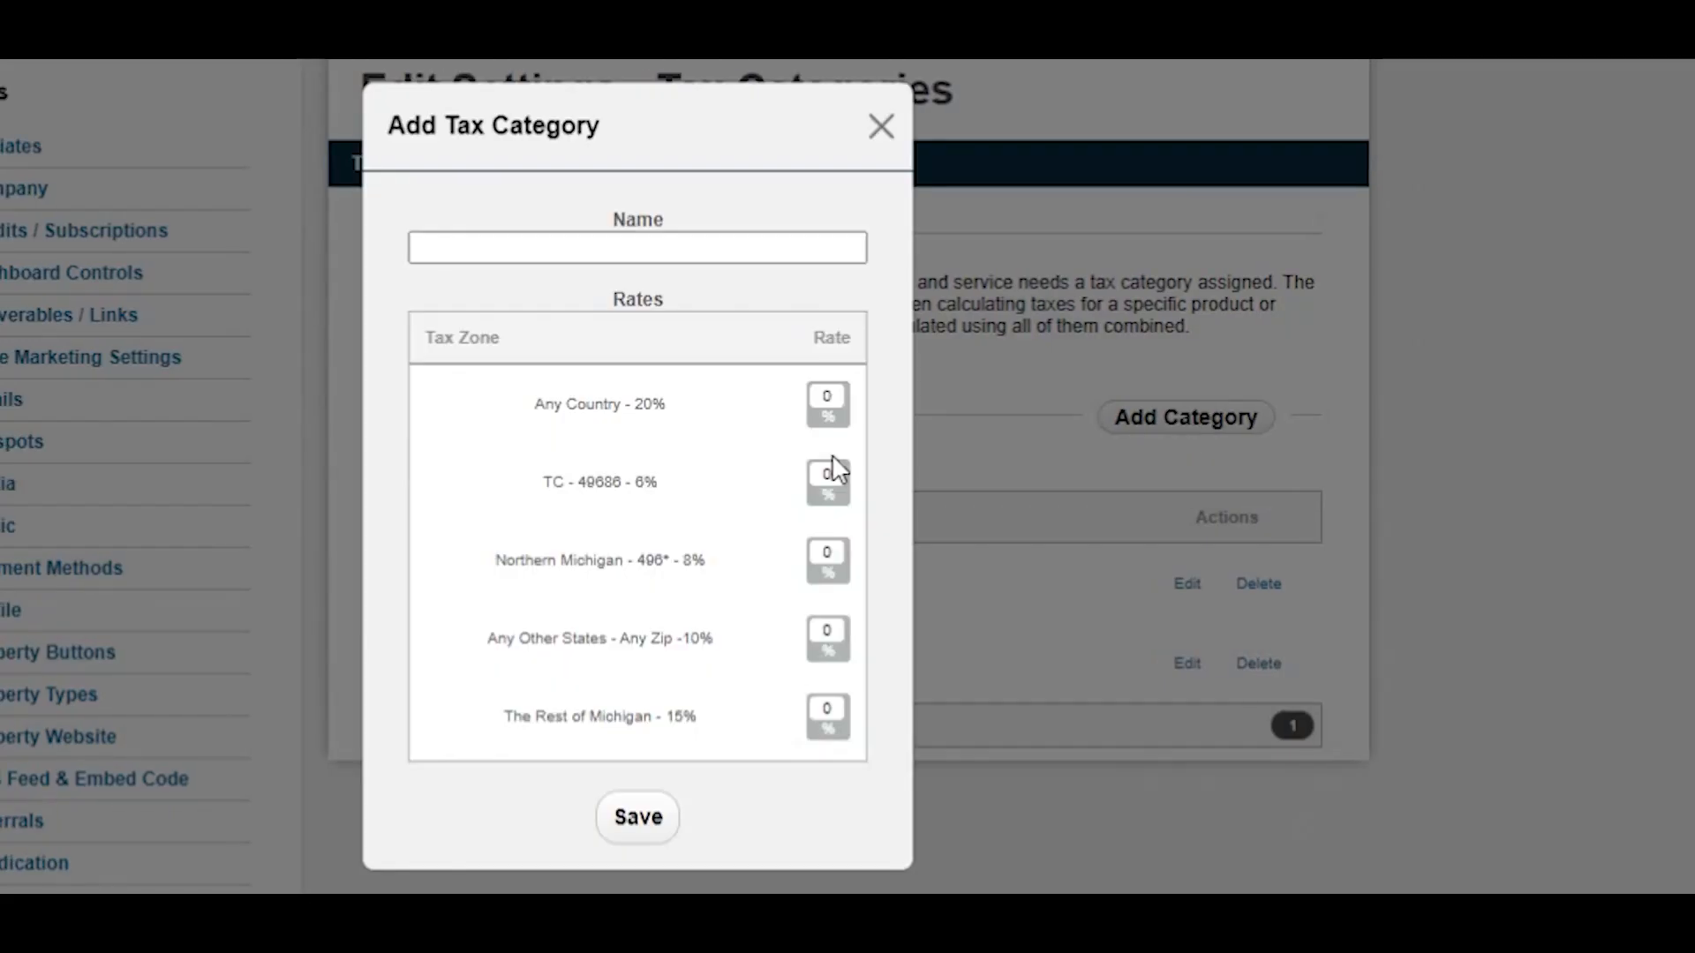
{"action": "left_click", "coordinate": [550, 246]}
{"action": "left_click", "coordinate": [880, 128]}
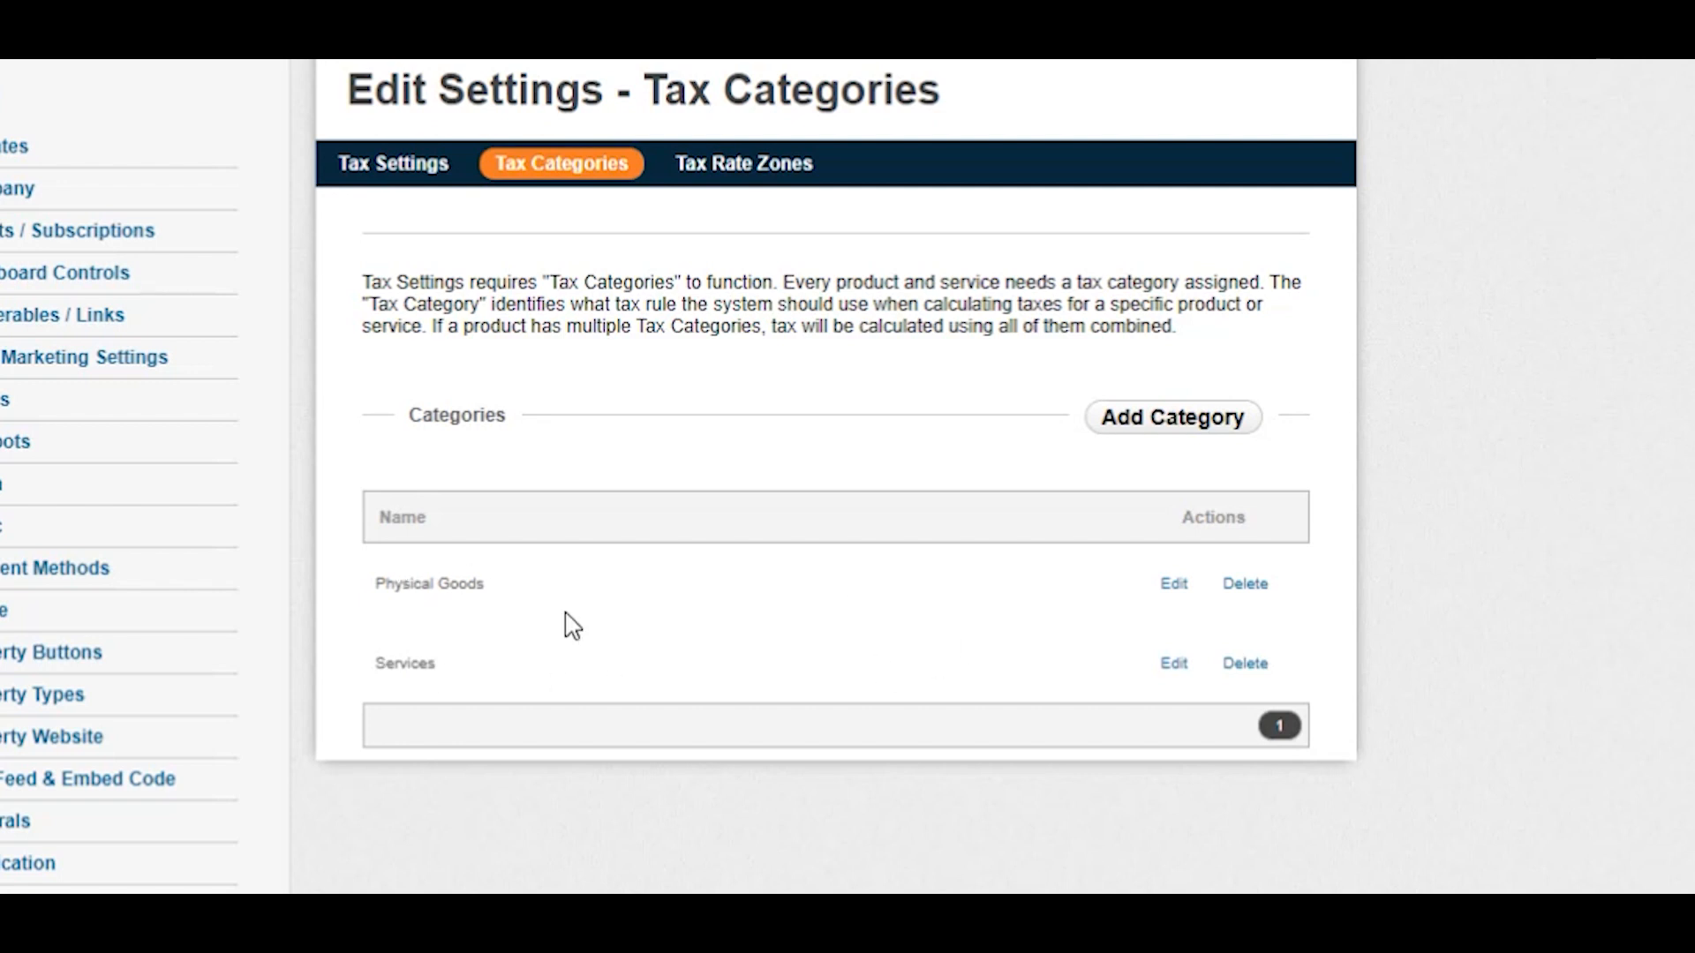
{"action": "left_click", "coordinate": [1165, 590]}
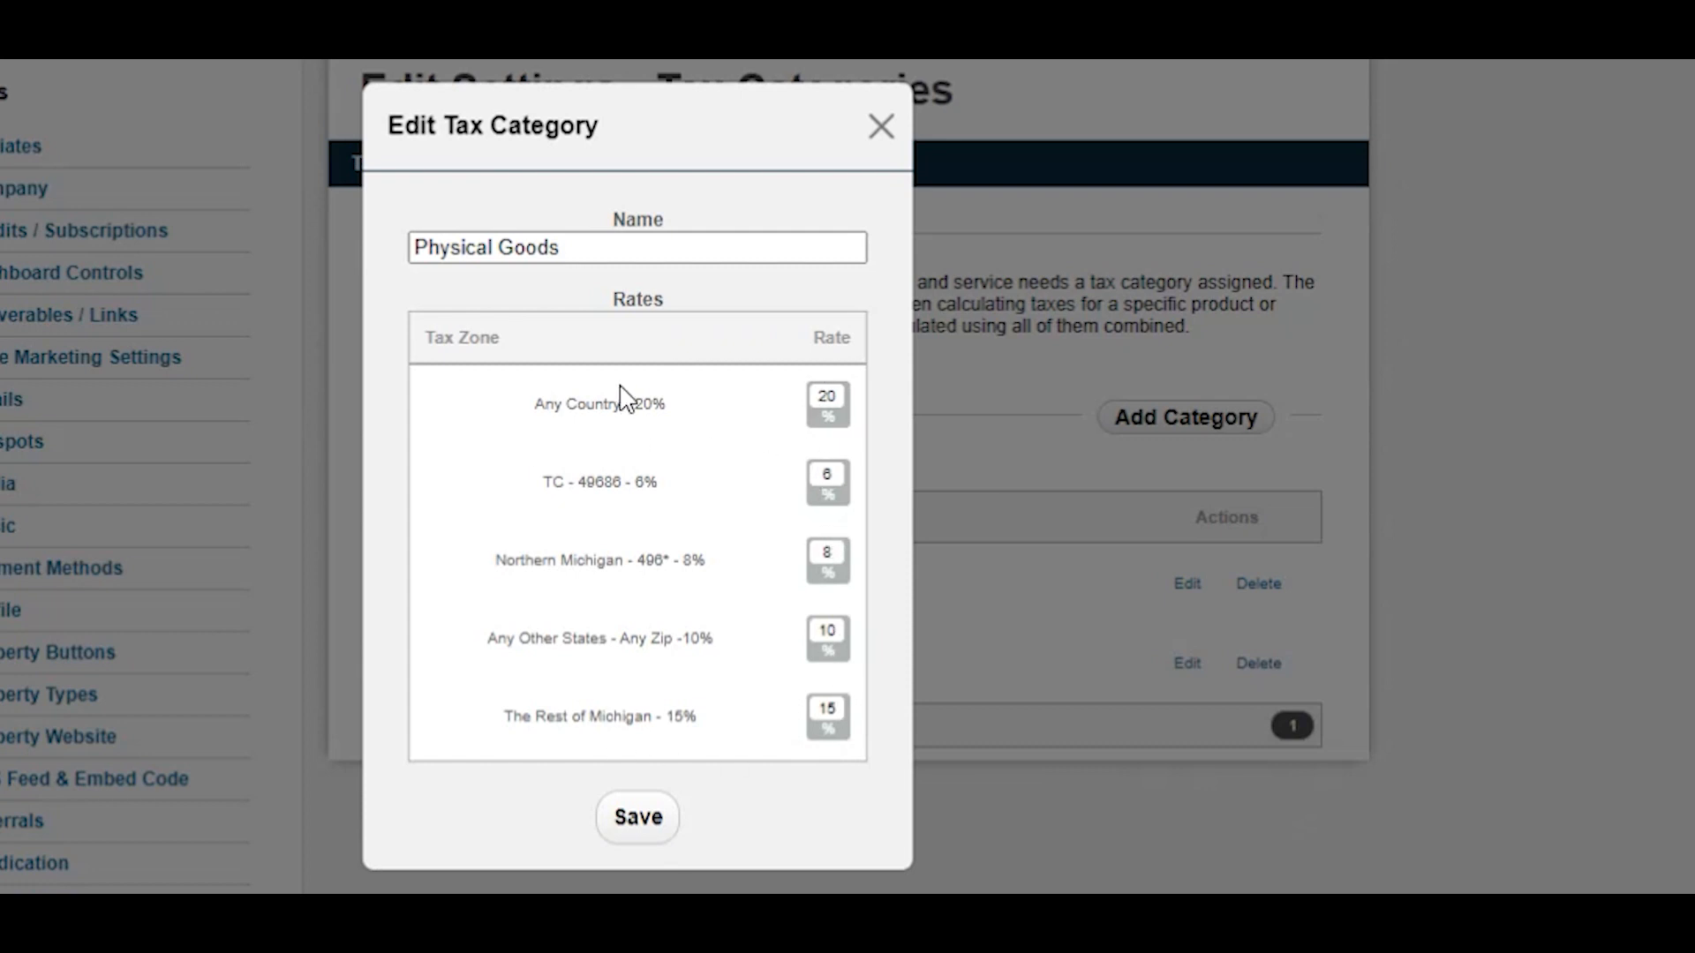
{"action": "left_click", "coordinate": [880, 130]}
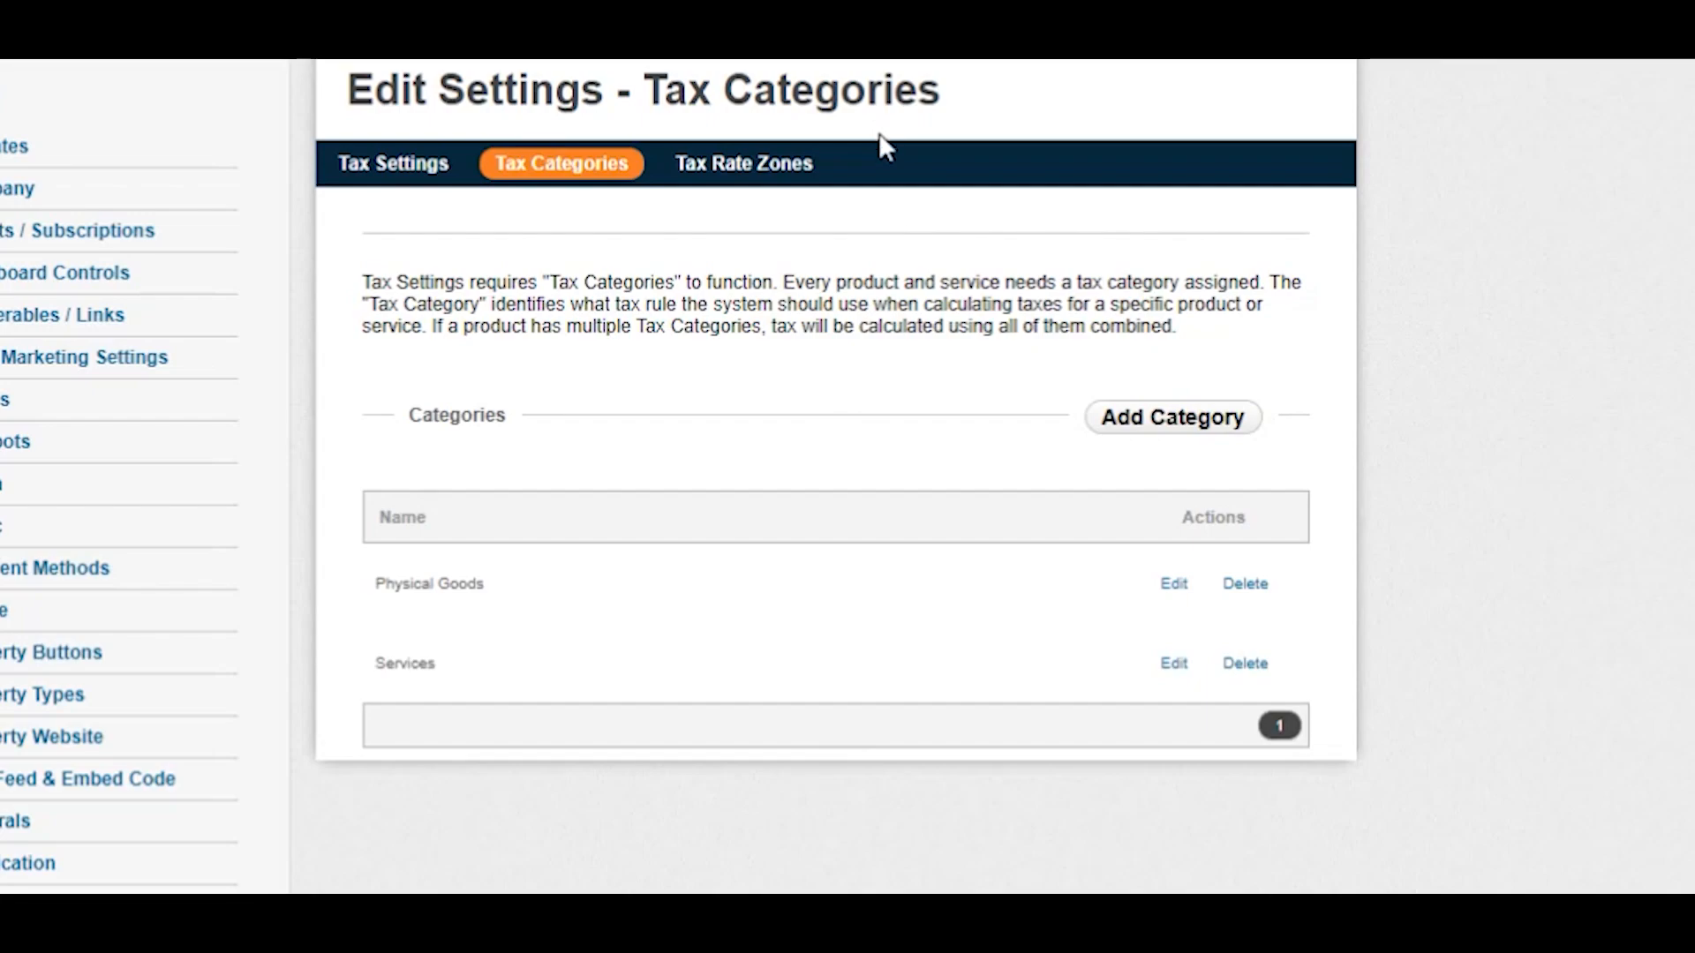
Open Tax Rate Zones and try adding a zone, exploring country, state and rate fields, then close without saving.
{"action": "left_click", "coordinate": [744, 163]}
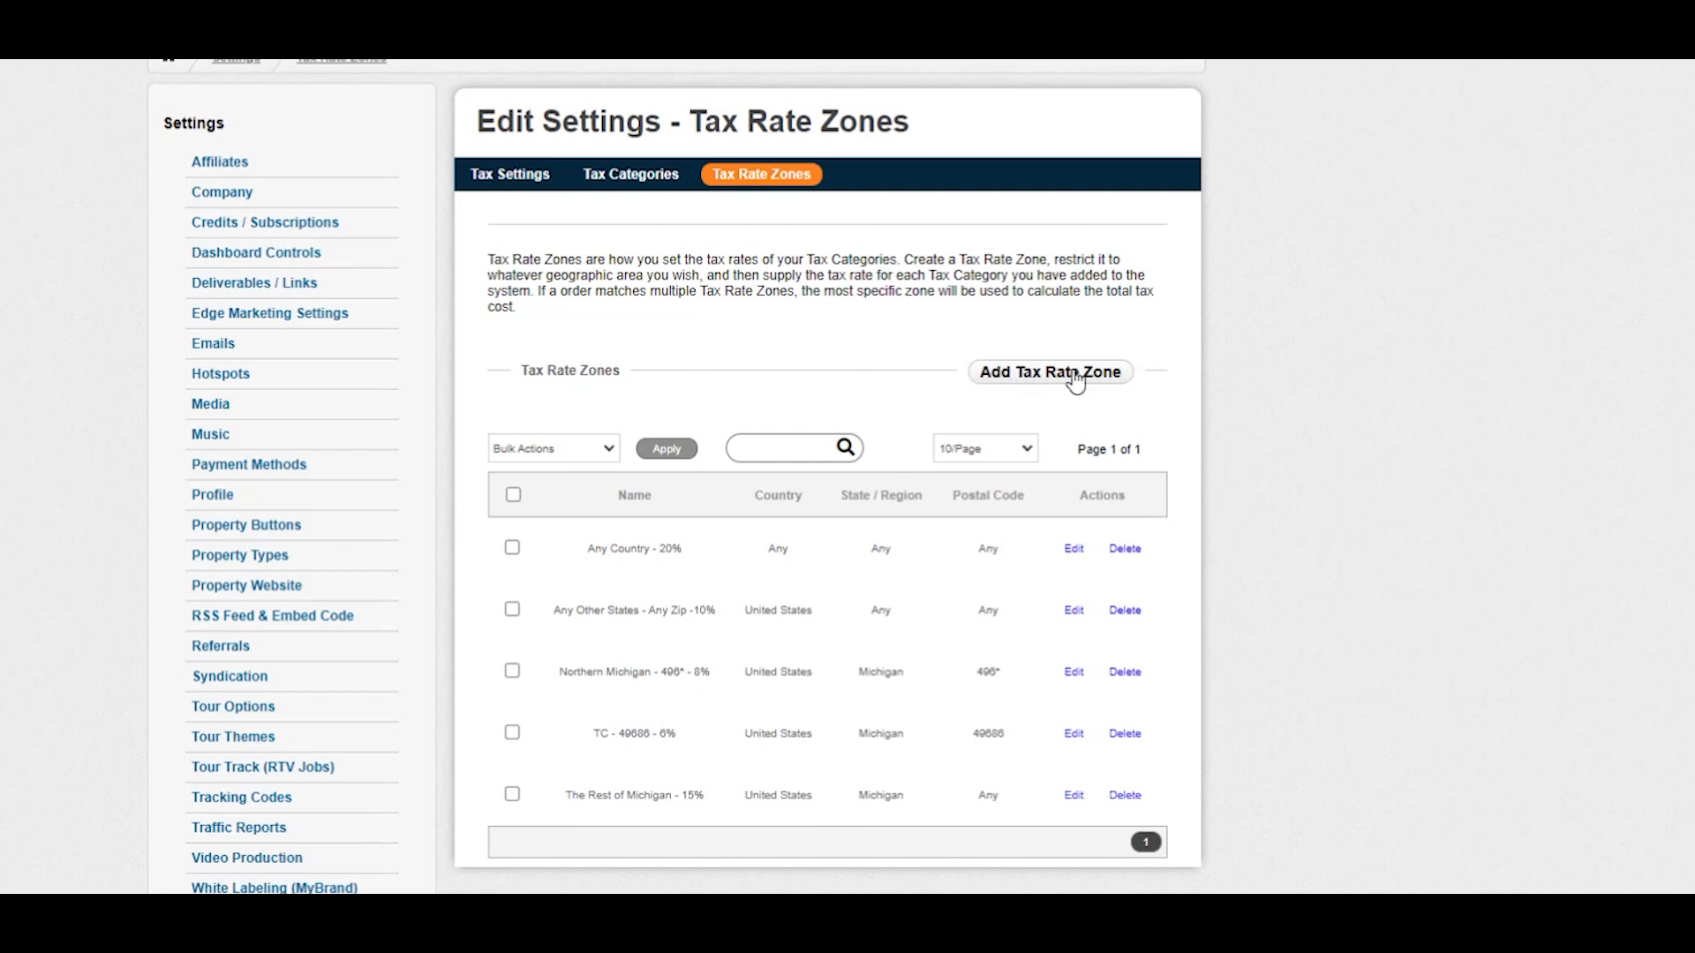
{"action": "left_click", "coordinate": [1047, 375]}
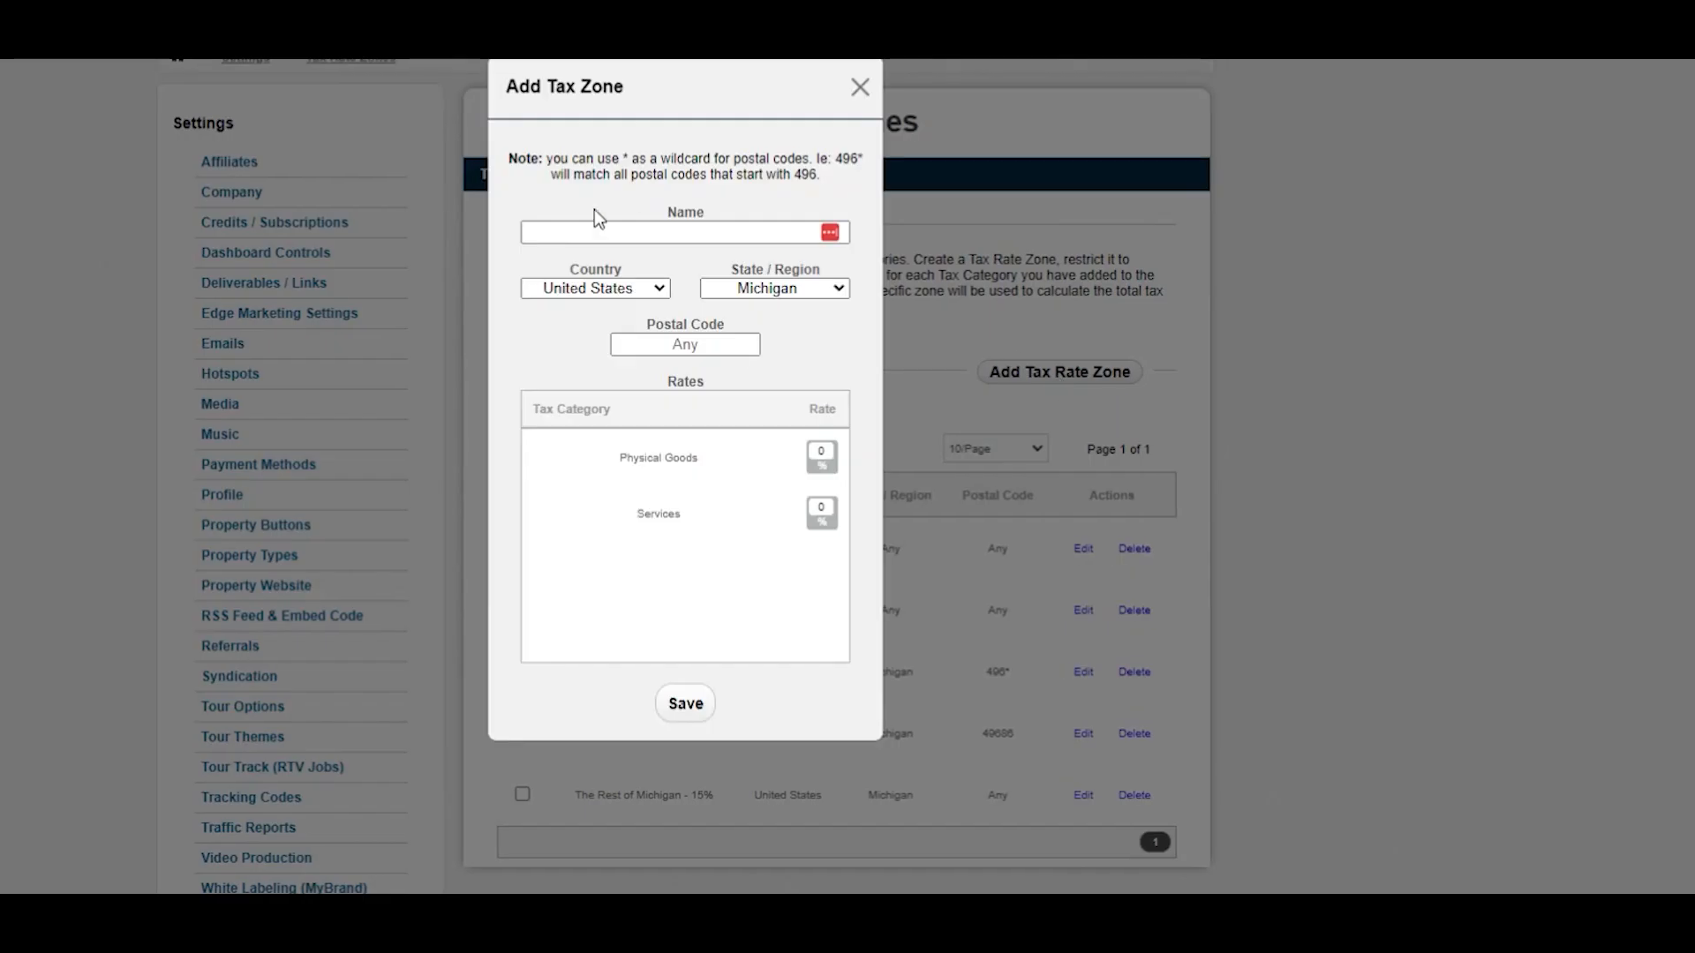
{"action": "left_click", "coordinate": [609, 233]}
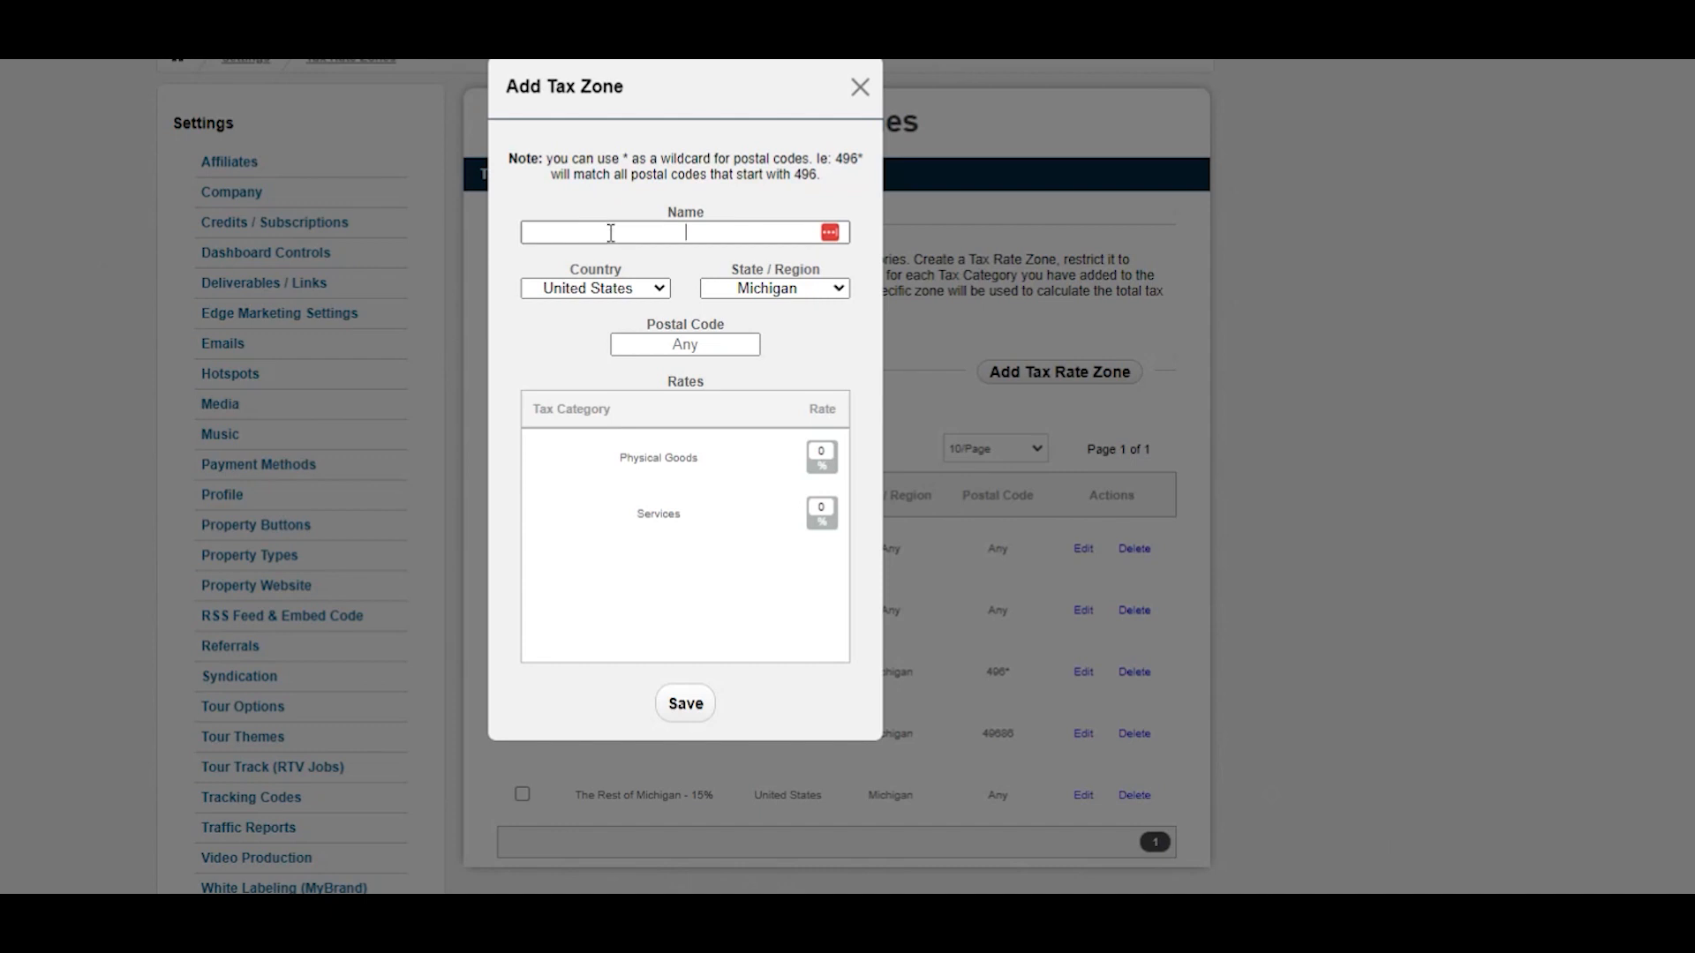
{"action": "left_click", "coordinate": [648, 295]}
{"action": "left_click", "coordinate": [680, 263]}
{"action": "left_click", "coordinate": [839, 288]}
{"action": "scroll", "coordinate": [819, 406], "scroll_direction": "up", "scroll_amount": 3}
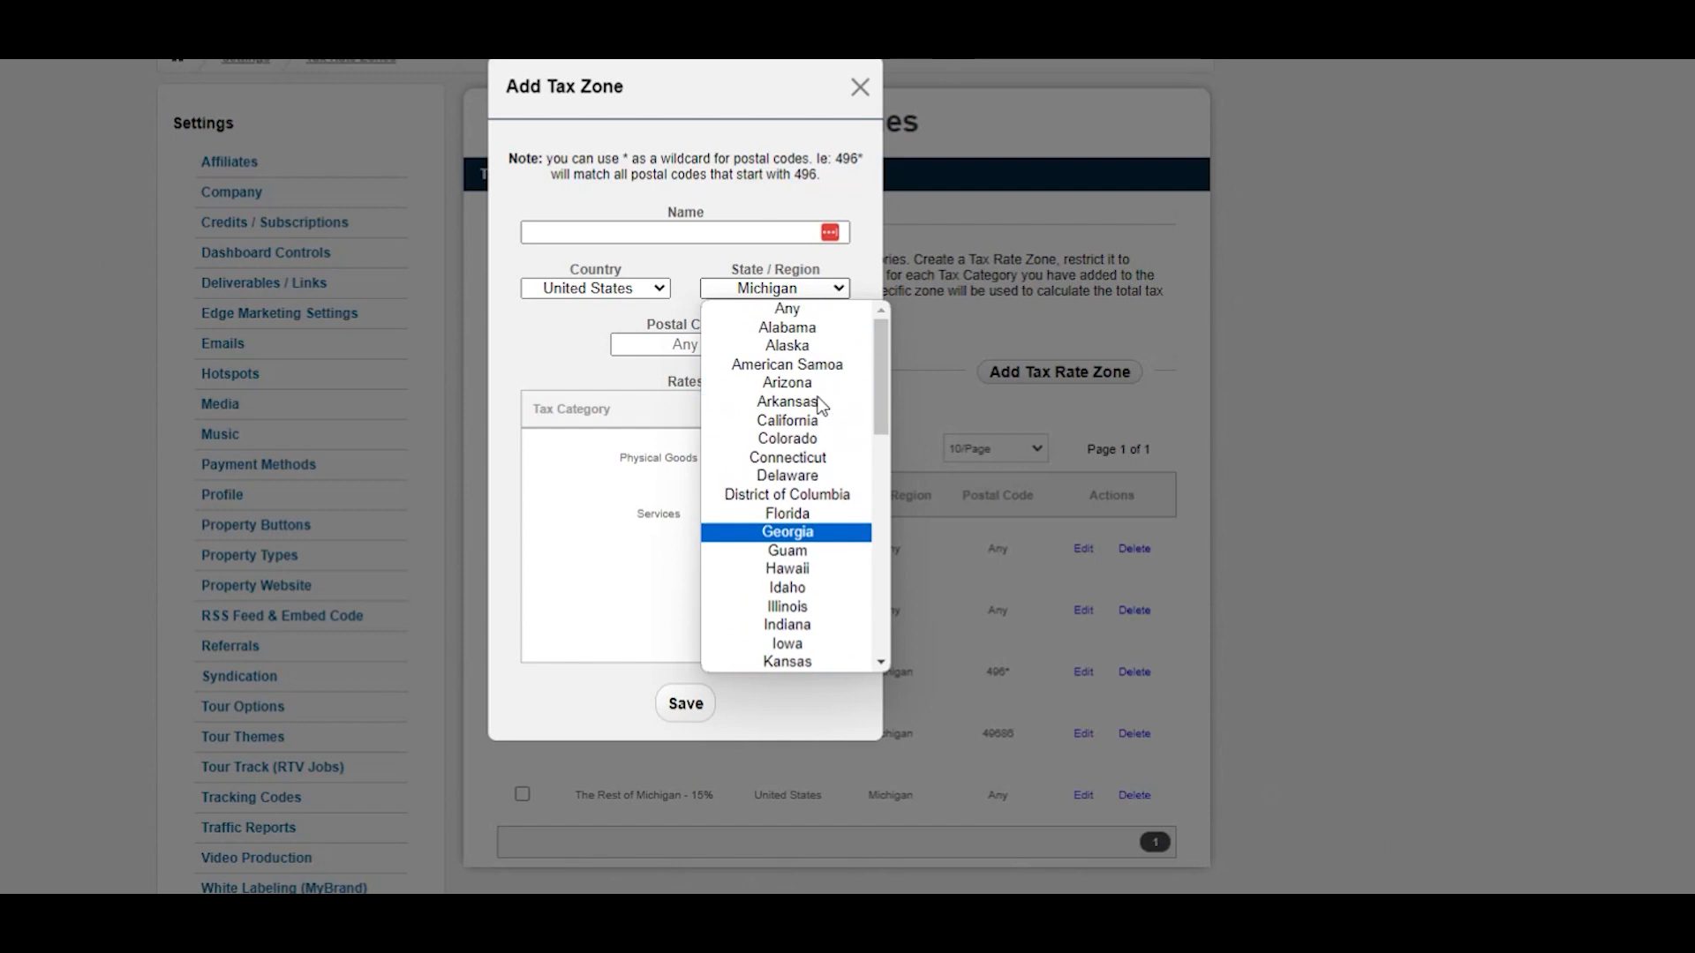
{"action": "left_click", "coordinate": [665, 285]}
{"action": "left_click", "coordinate": [665, 284]}
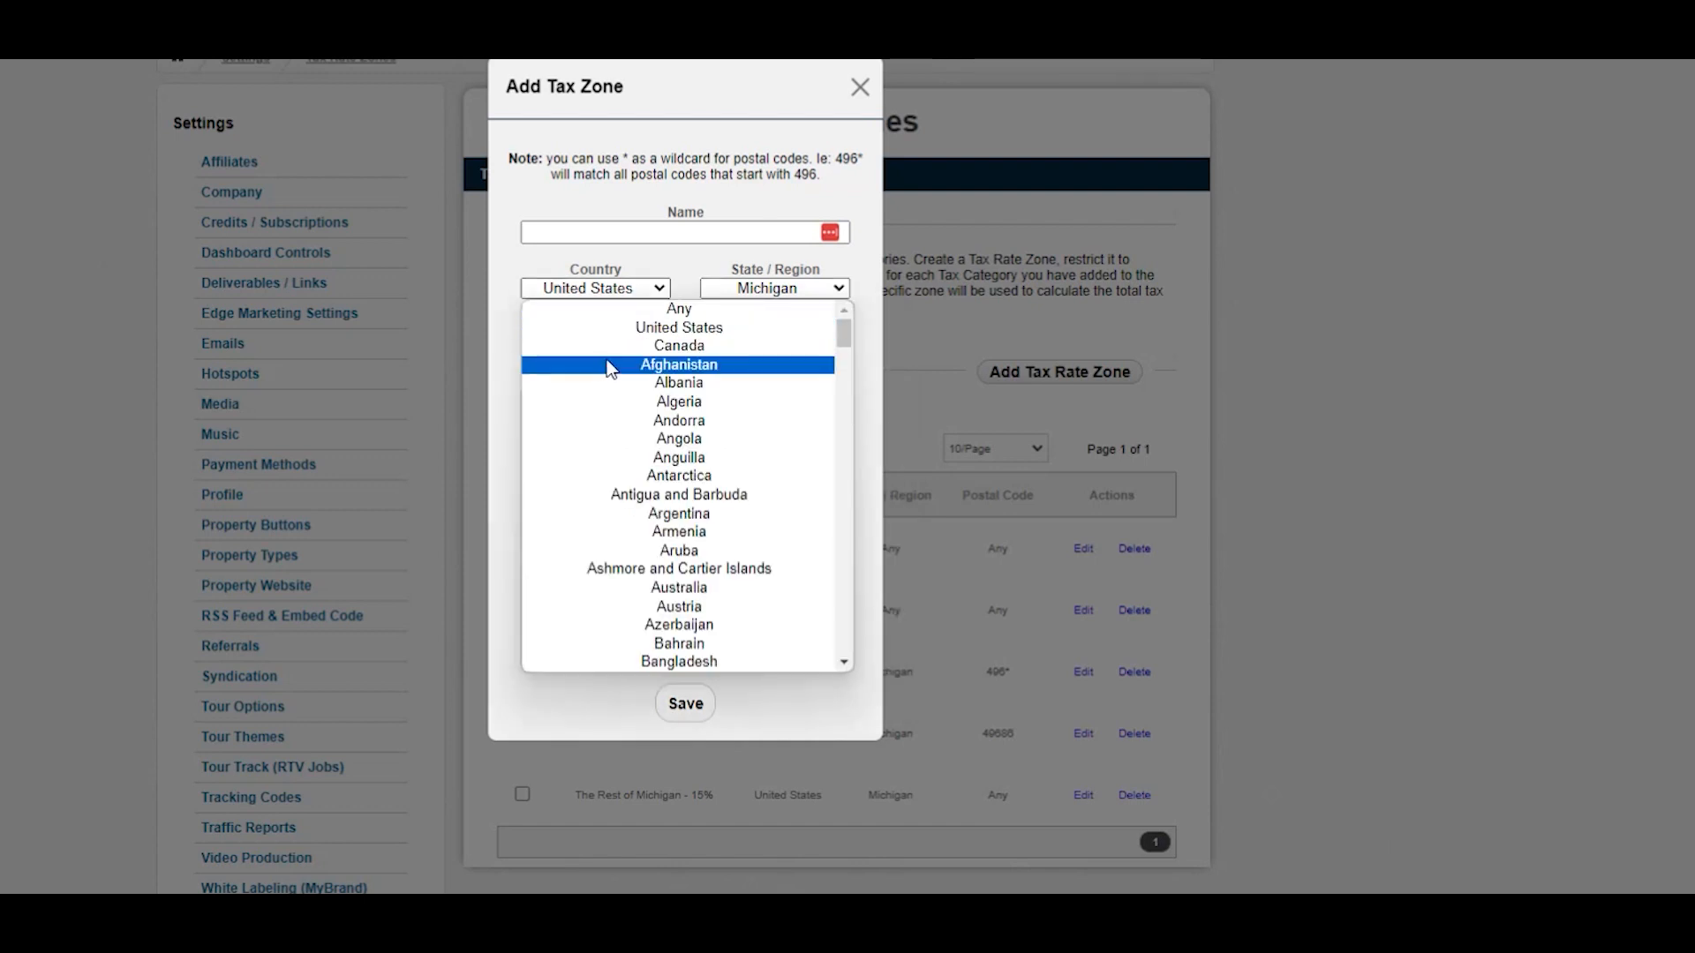
{"action": "left_click", "coordinate": [692, 319]}
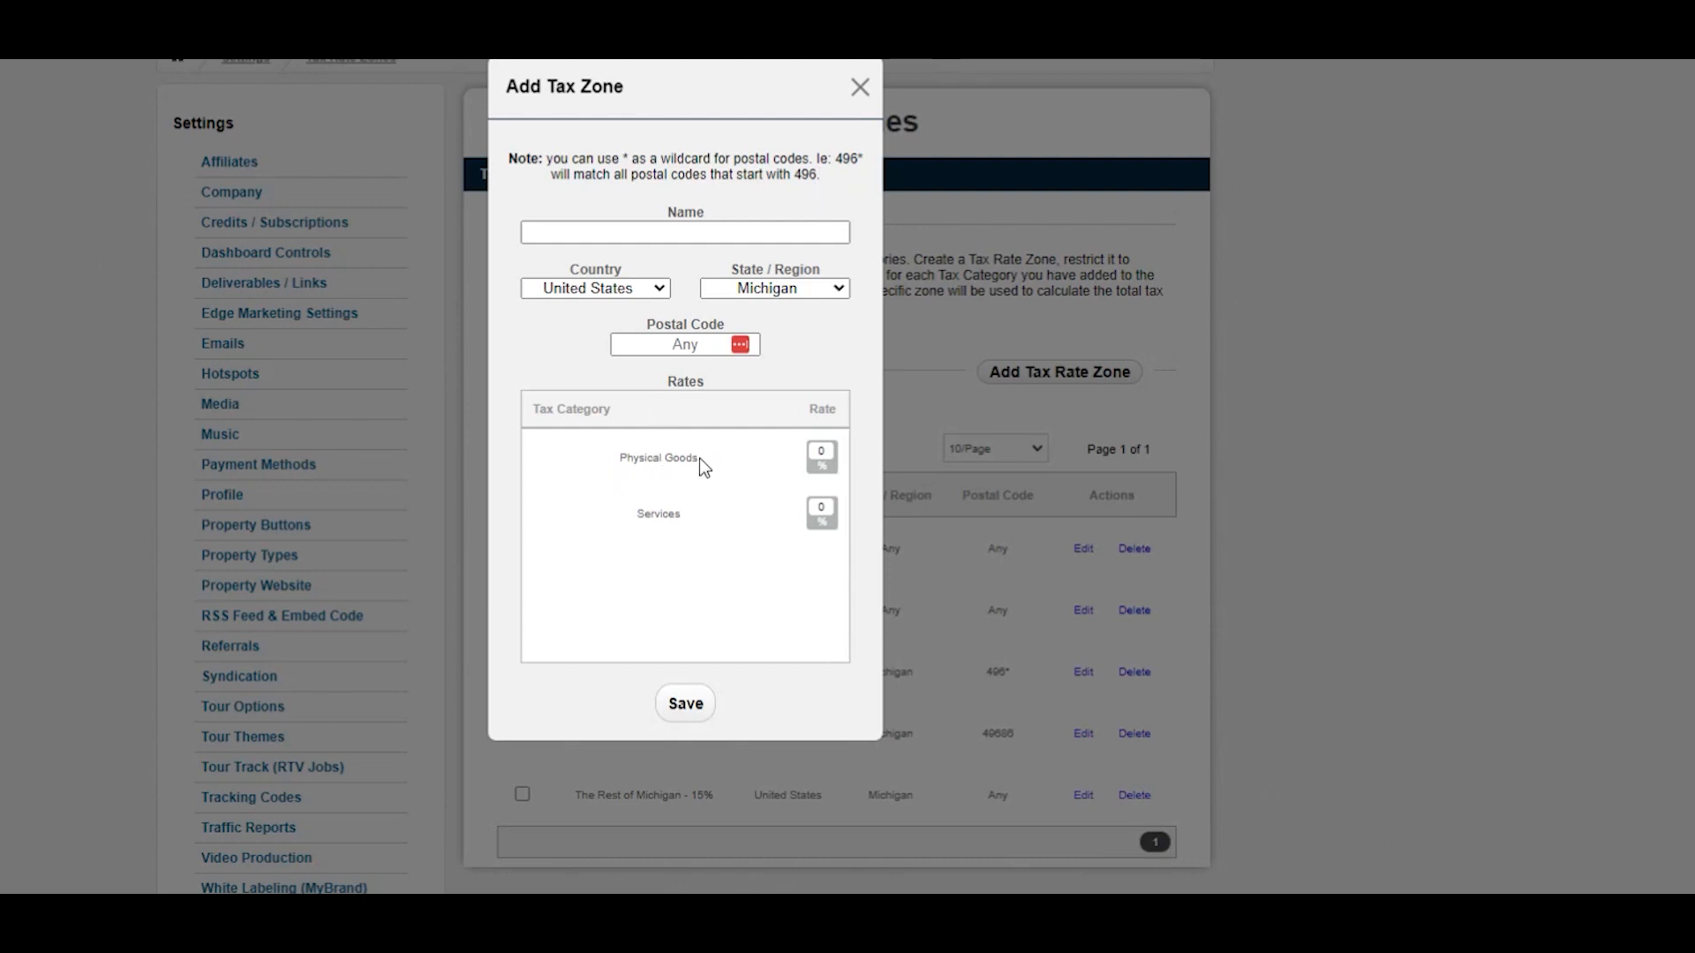
{"action": "double_click", "coordinate": [822, 452]}
{"action": "left_click", "coordinate": [823, 511]}
{"action": "type", "text": "5.25"}
{"action": "double_click", "coordinate": [821, 504]}
{"action": "key", "text": "BackSpace"}
{"action": "left_click", "coordinate": [861, 87]}
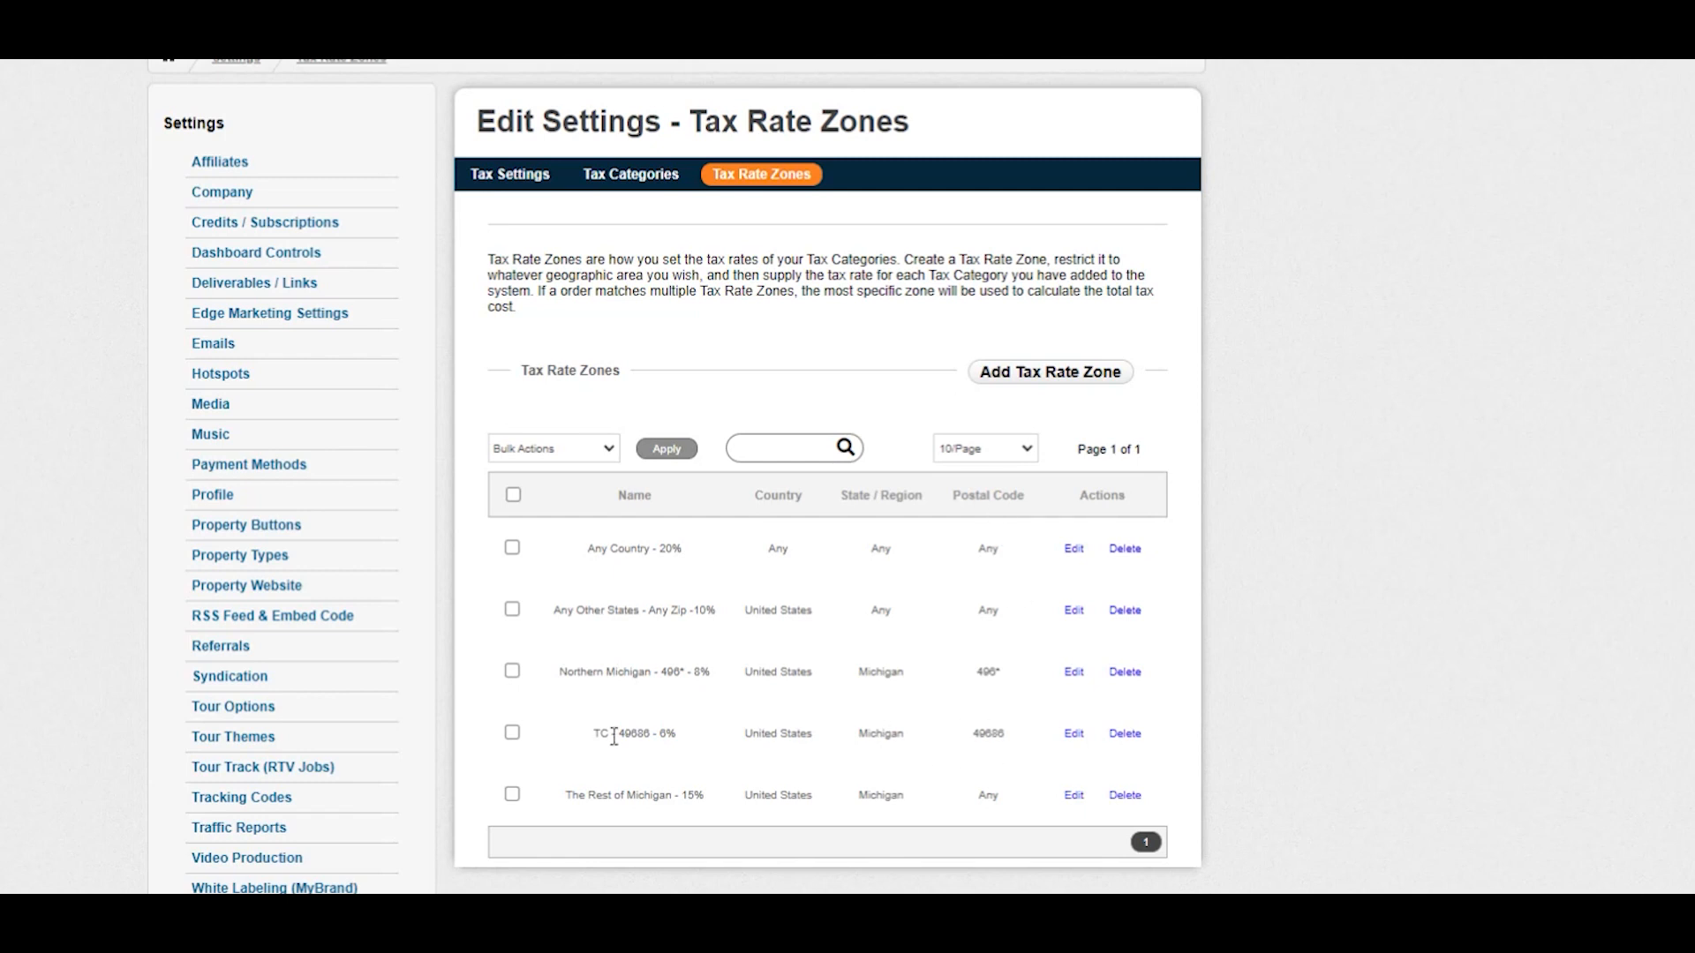
Inspect the settings of each existing tax rate zone, closing each dialog without changes.
{"action": "left_click", "coordinate": [1068, 740]}
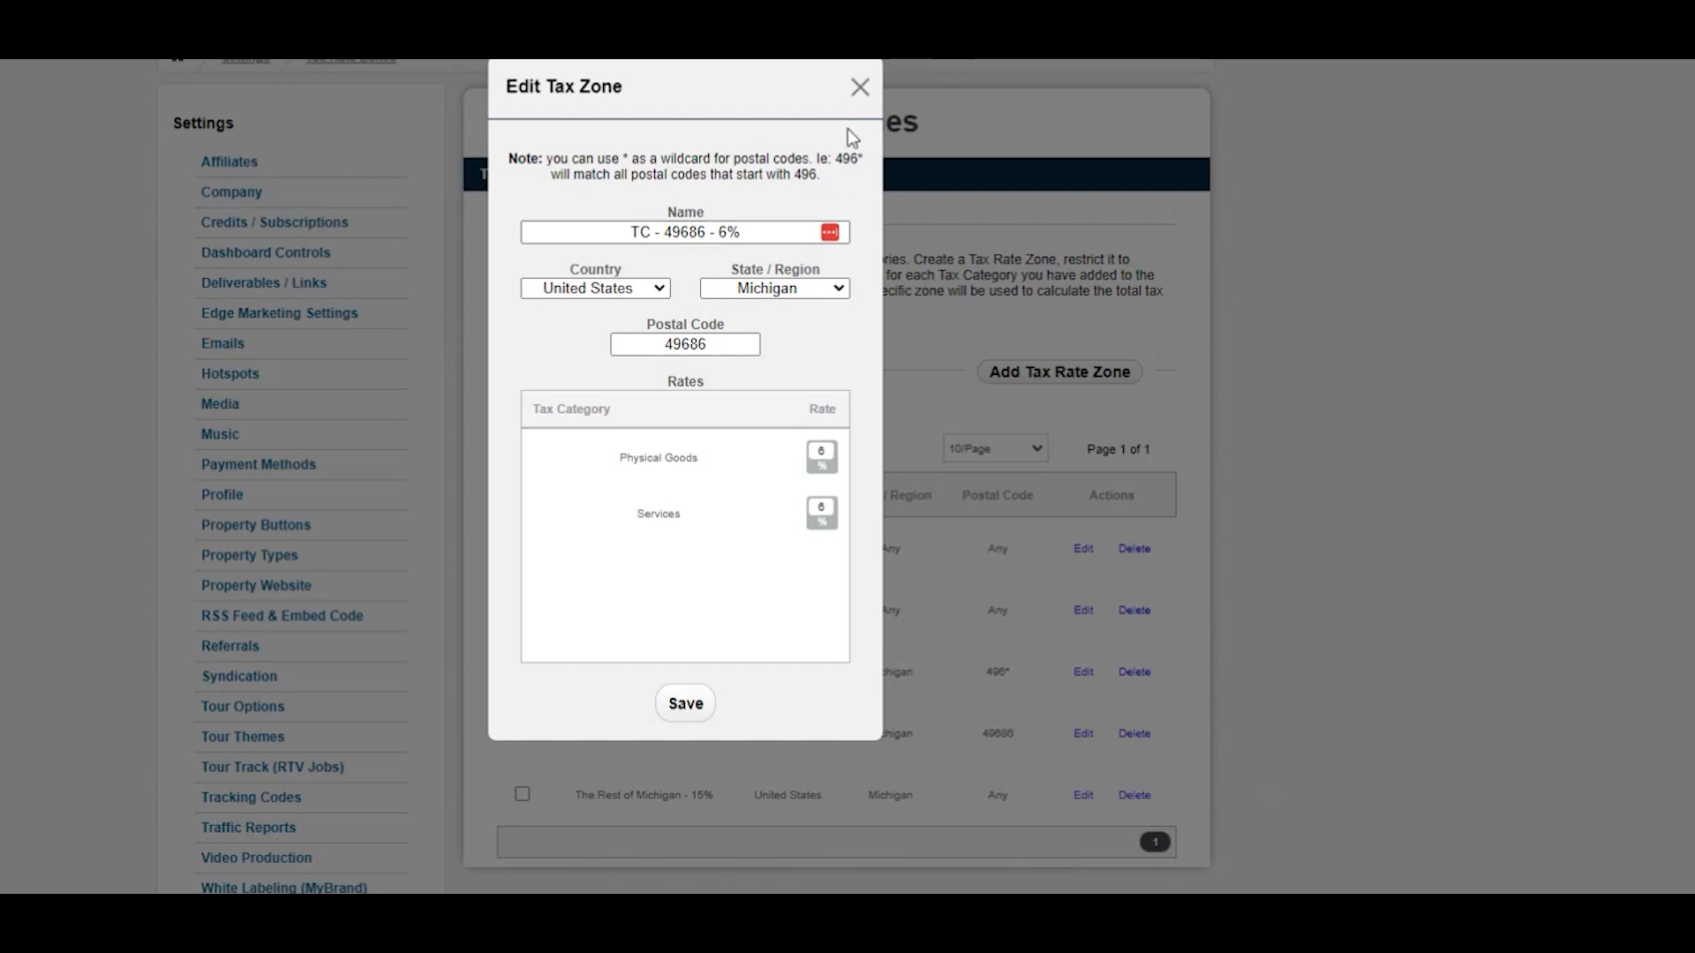
{"action": "left_click", "coordinate": [859, 86]}
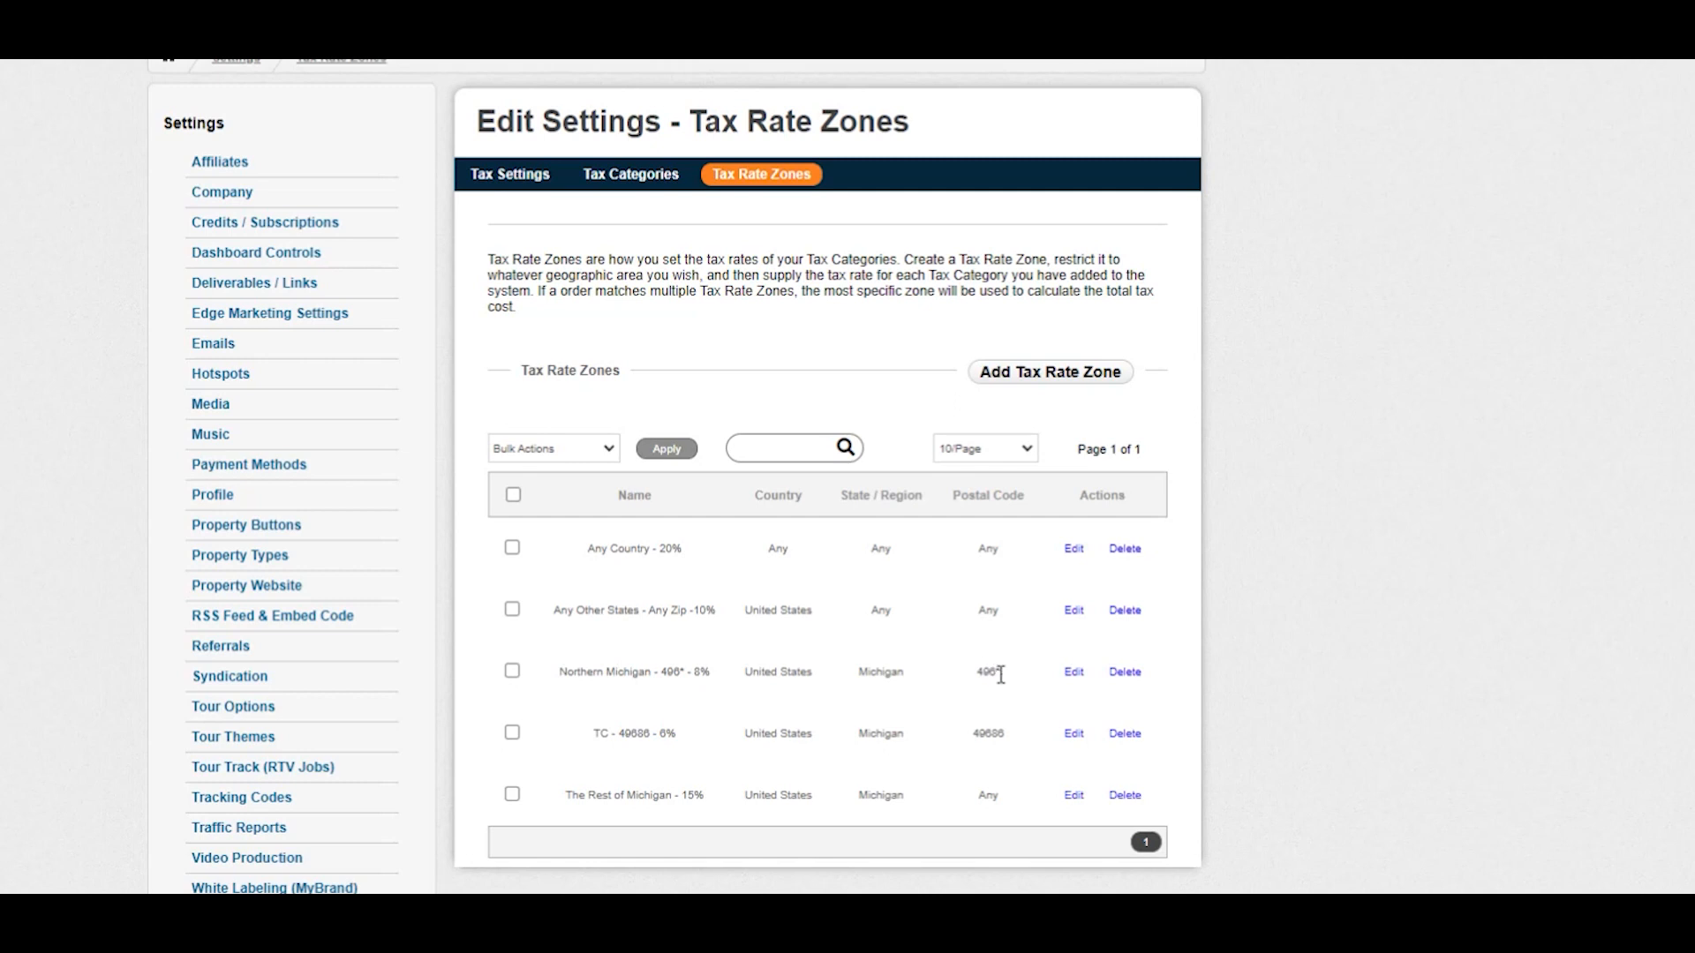
{"action": "left_click", "coordinate": [1074, 673]}
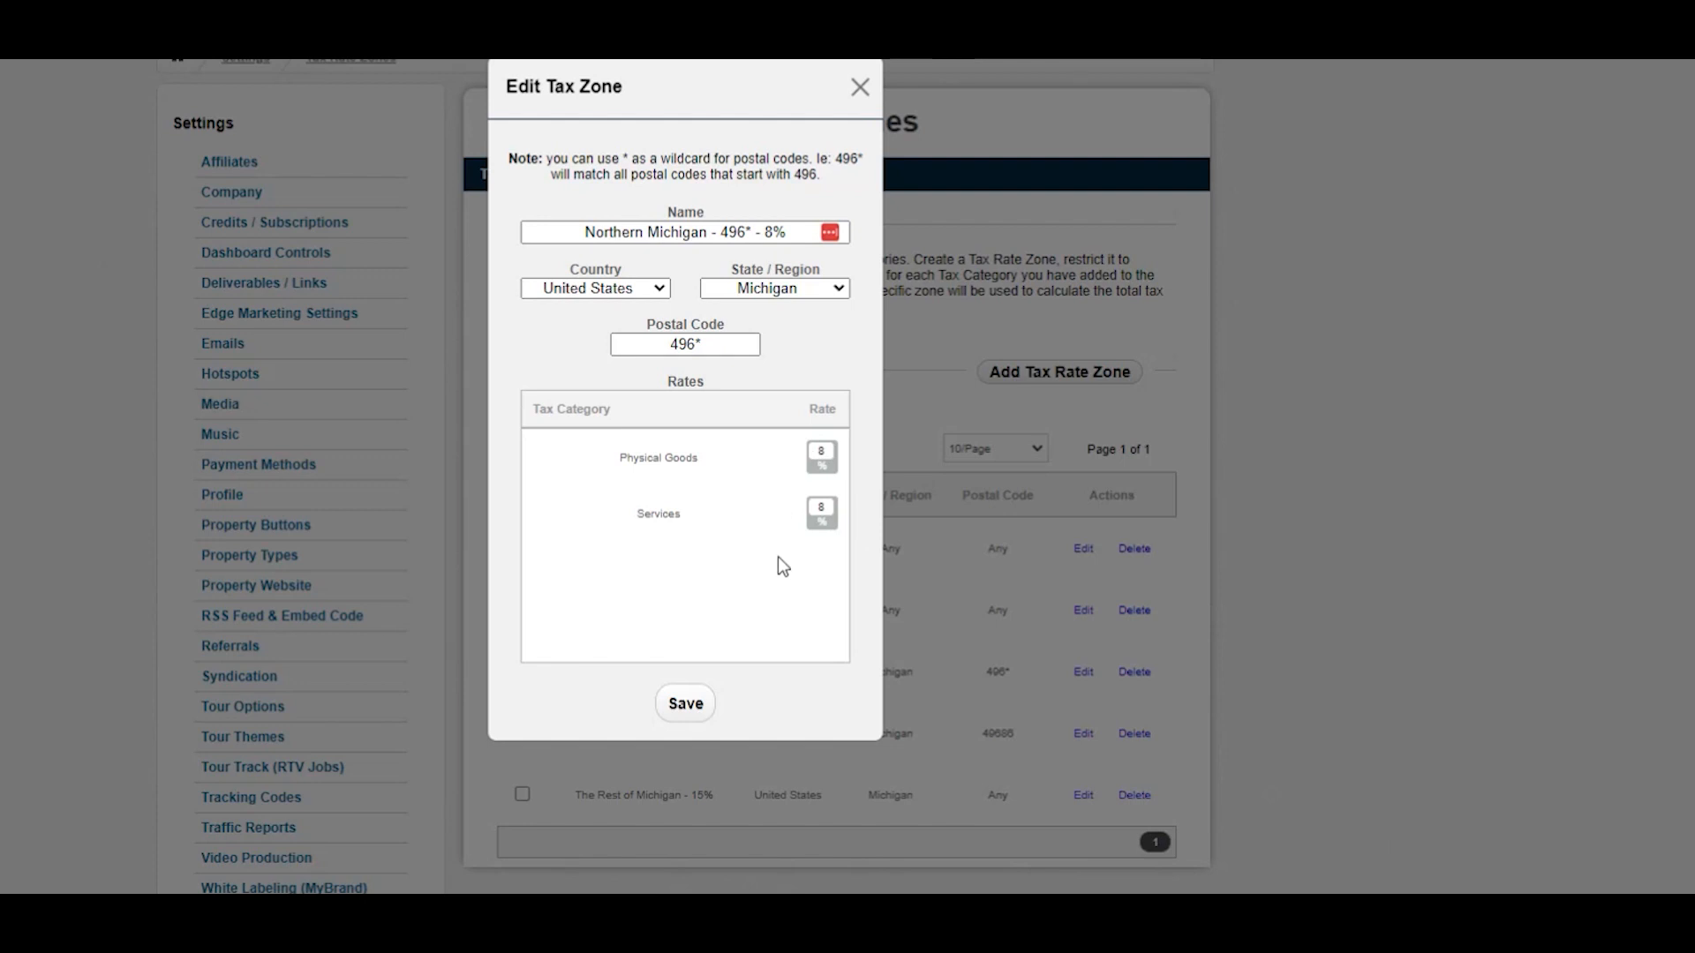
{"action": "left_click", "coordinate": [861, 86]}
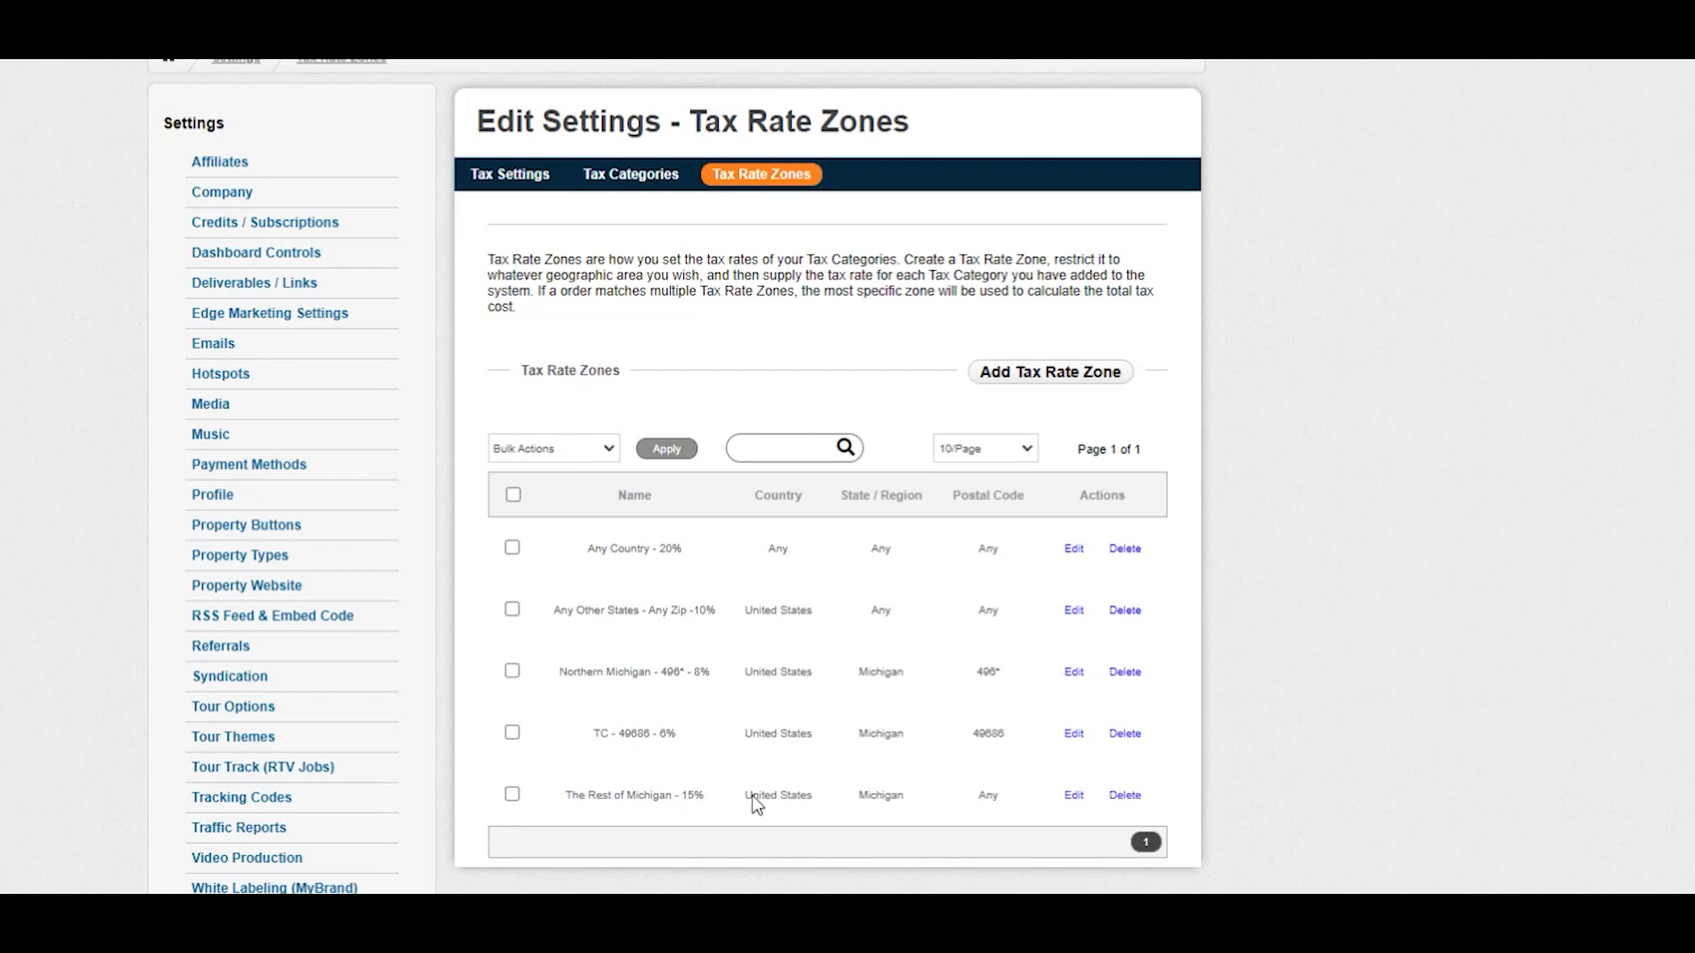
{"action": "left_click", "coordinate": [1073, 796]}
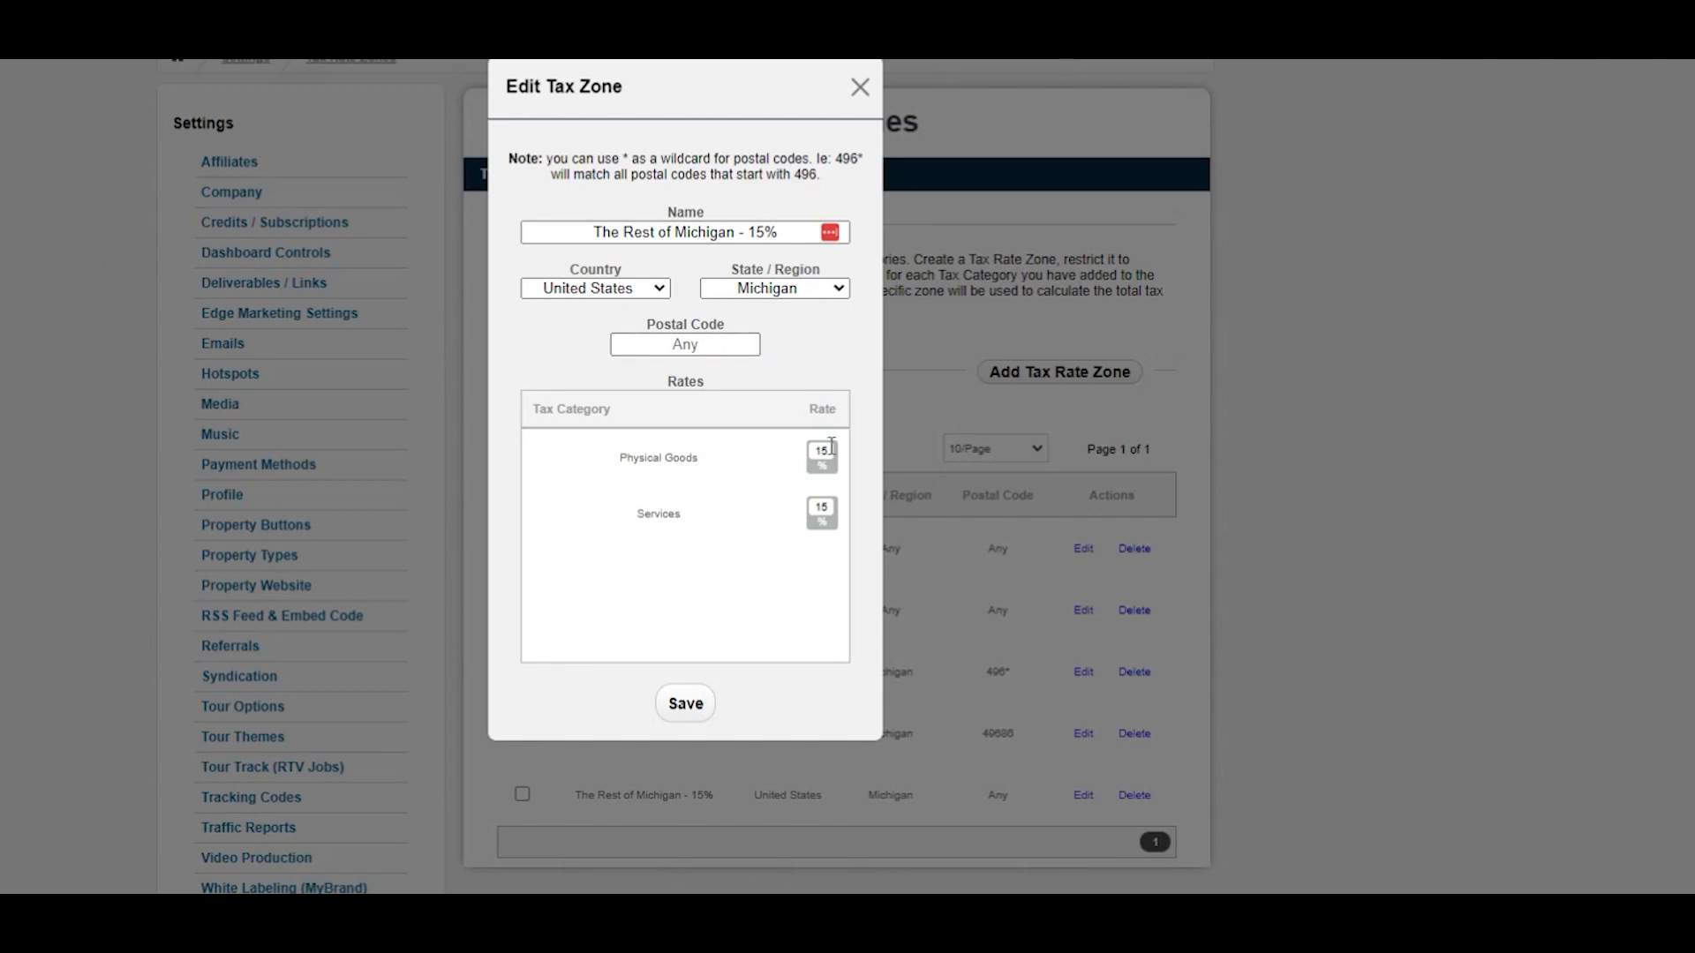
{"action": "left_click", "coordinate": [860, 91]}
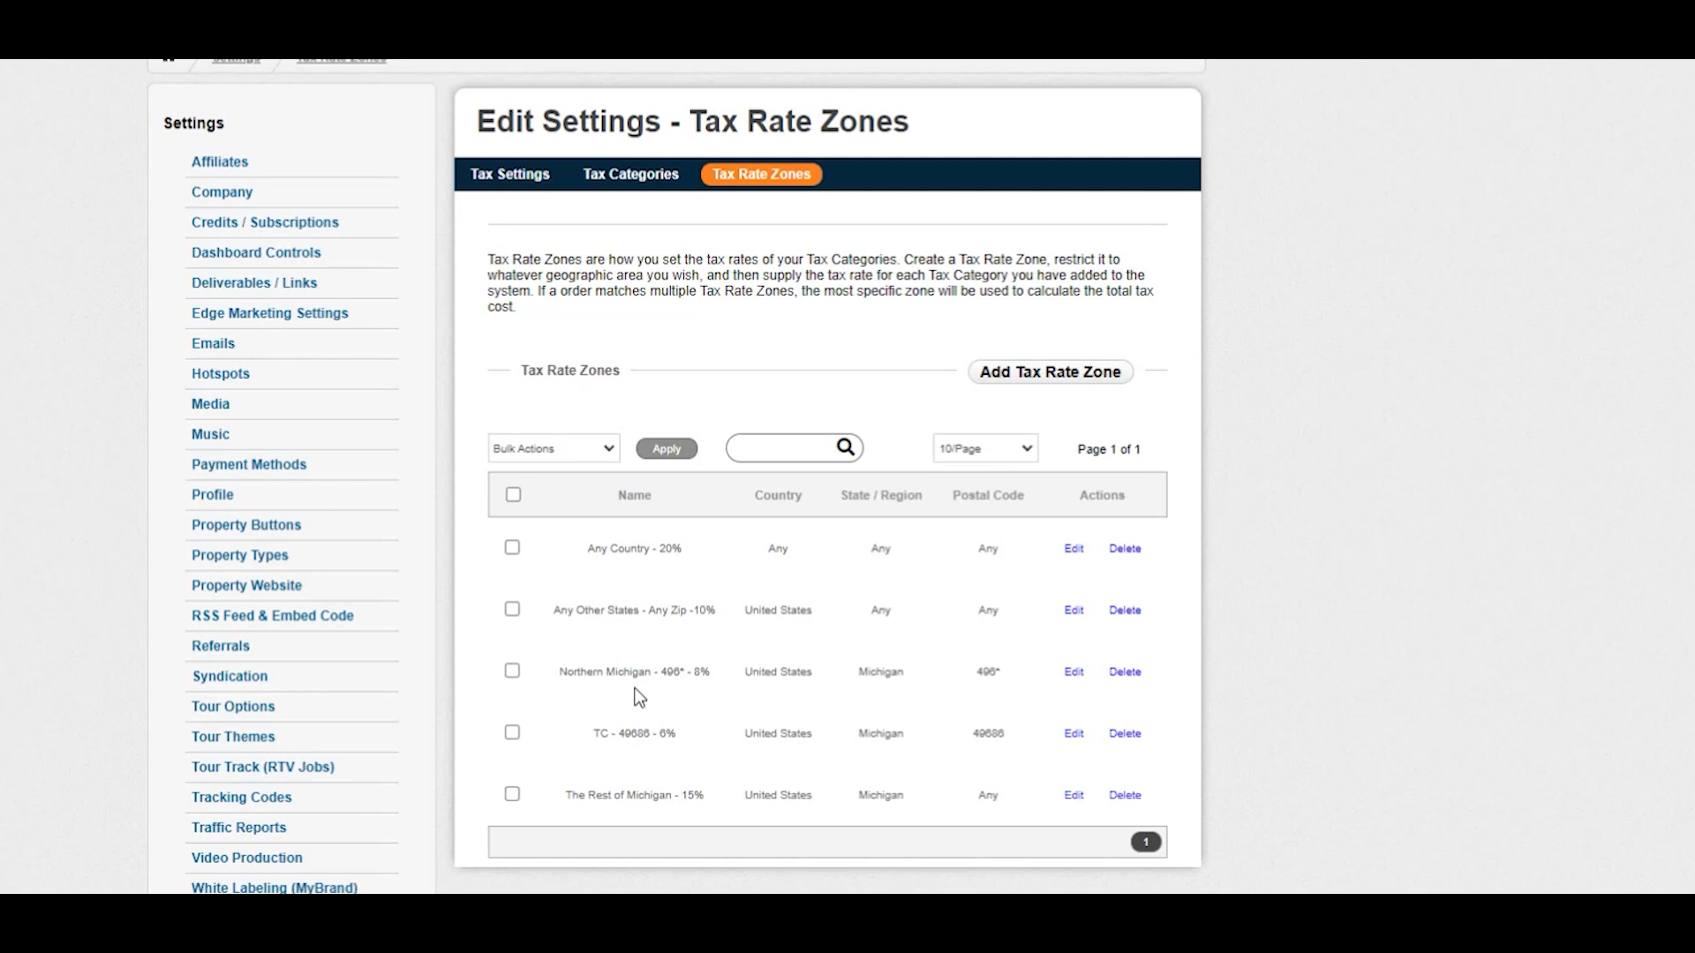
{"action": "left_click", "coordinate": [1073, 610]}
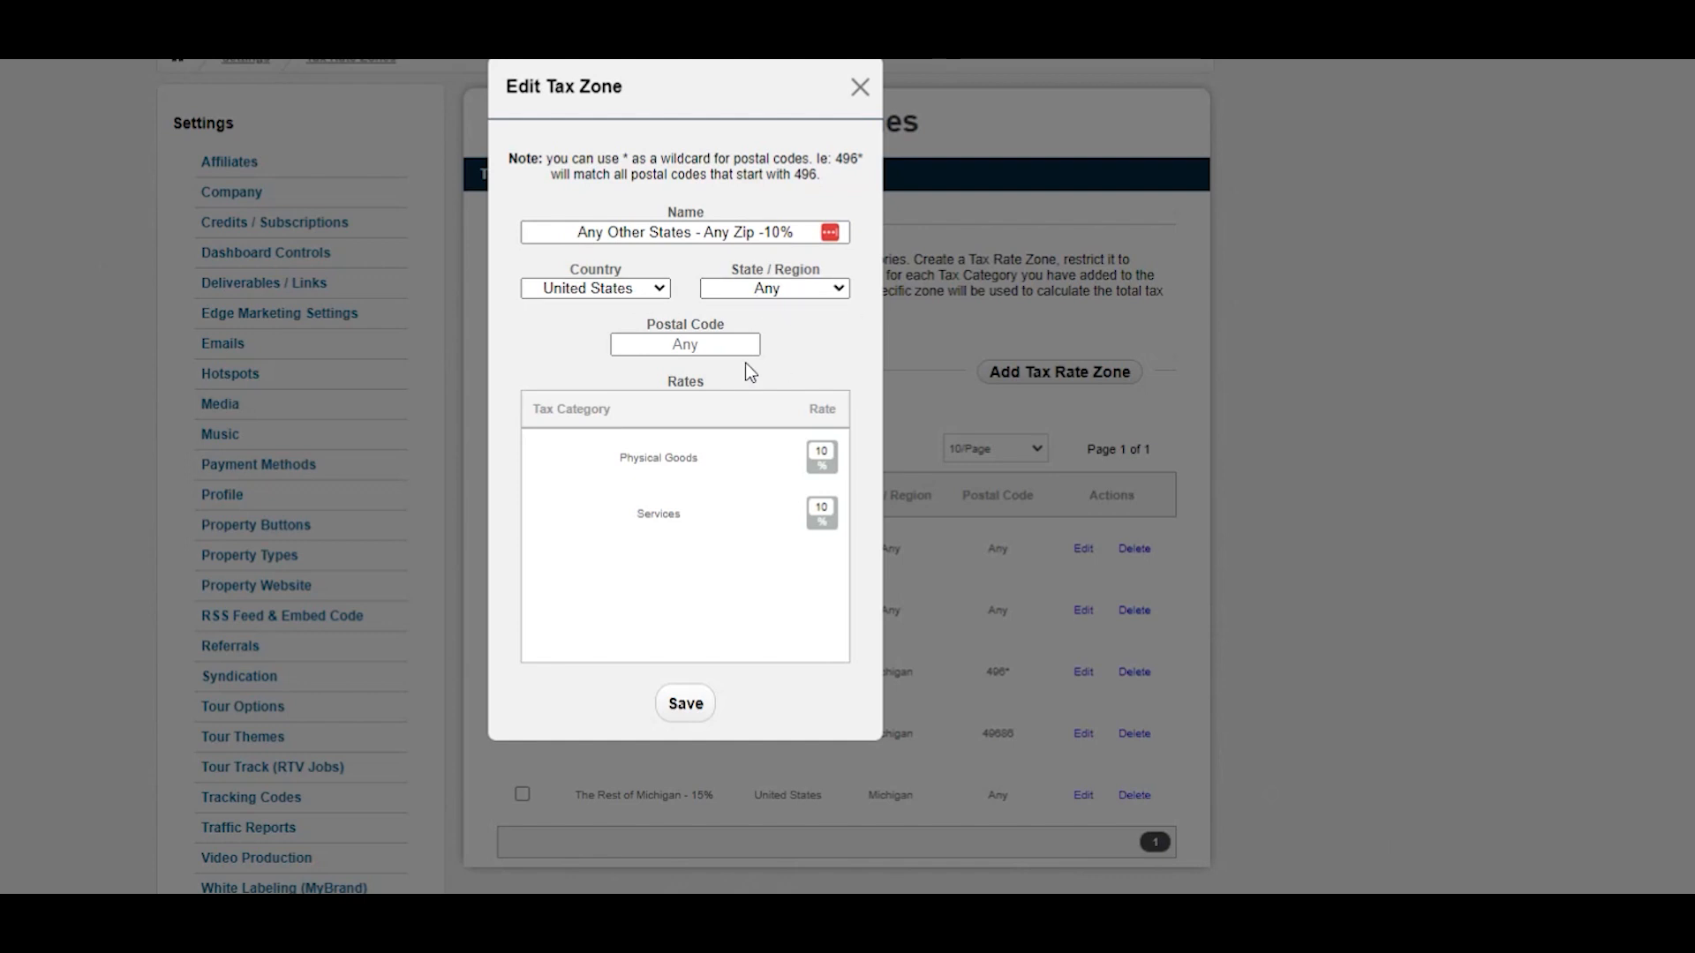
{"action": "left_click", "coordinate": [859, 86]}
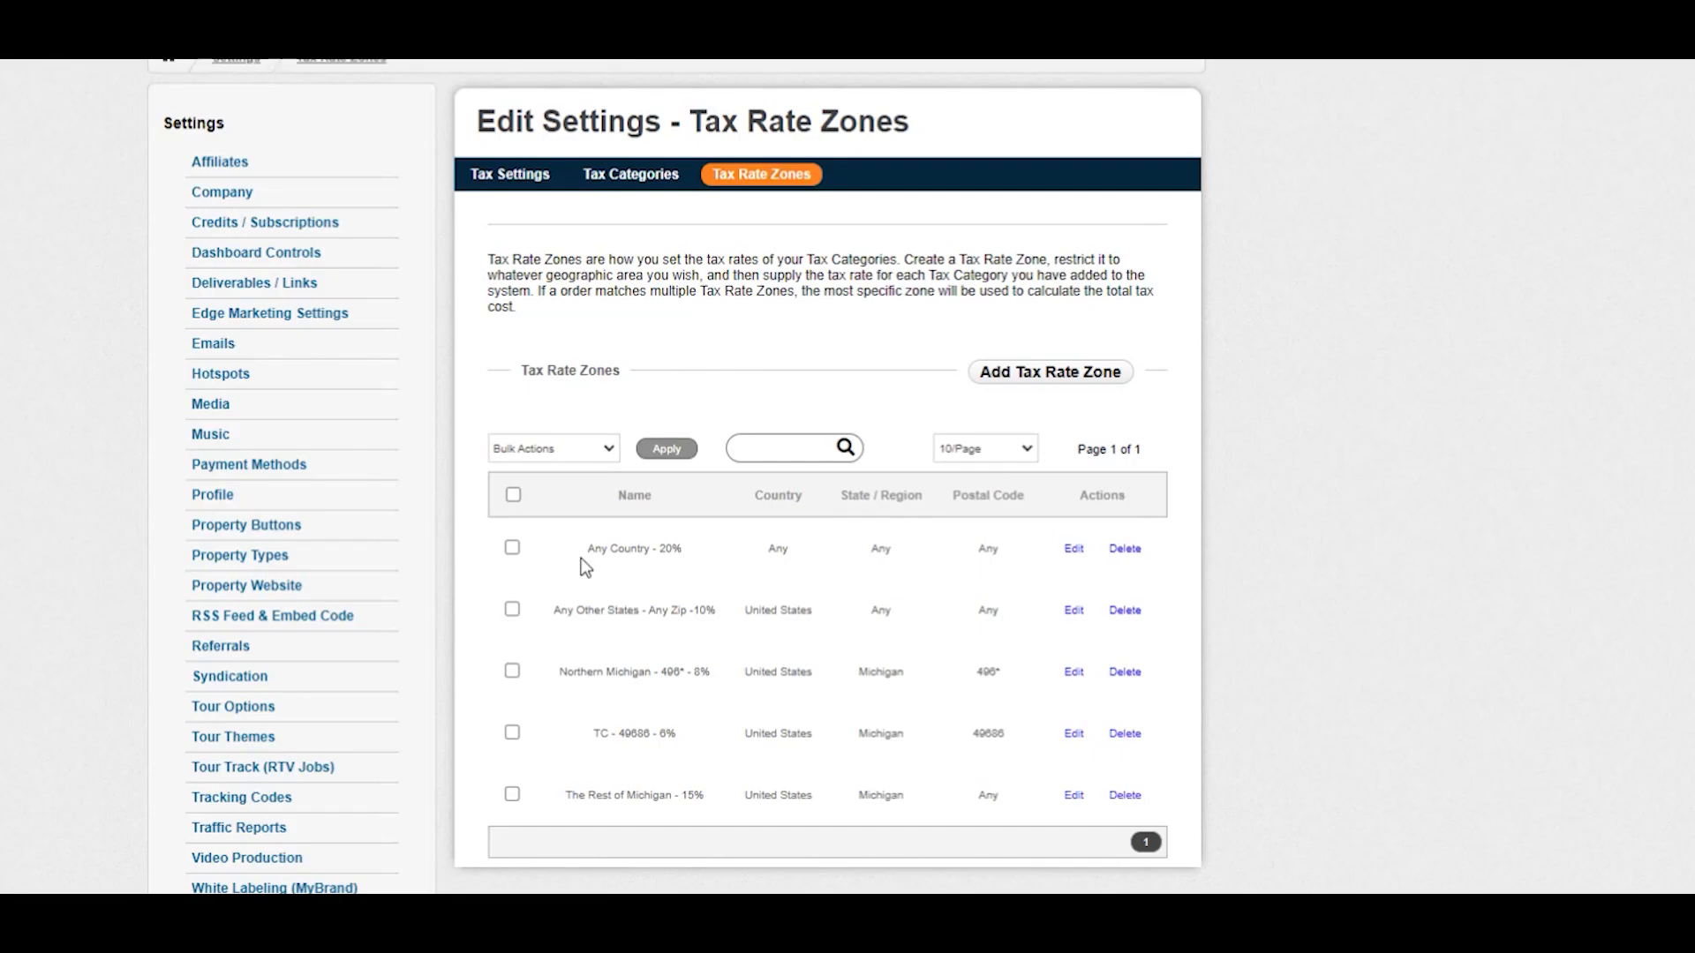
{"action": "left_click", "coordinate": [1071, 551]}
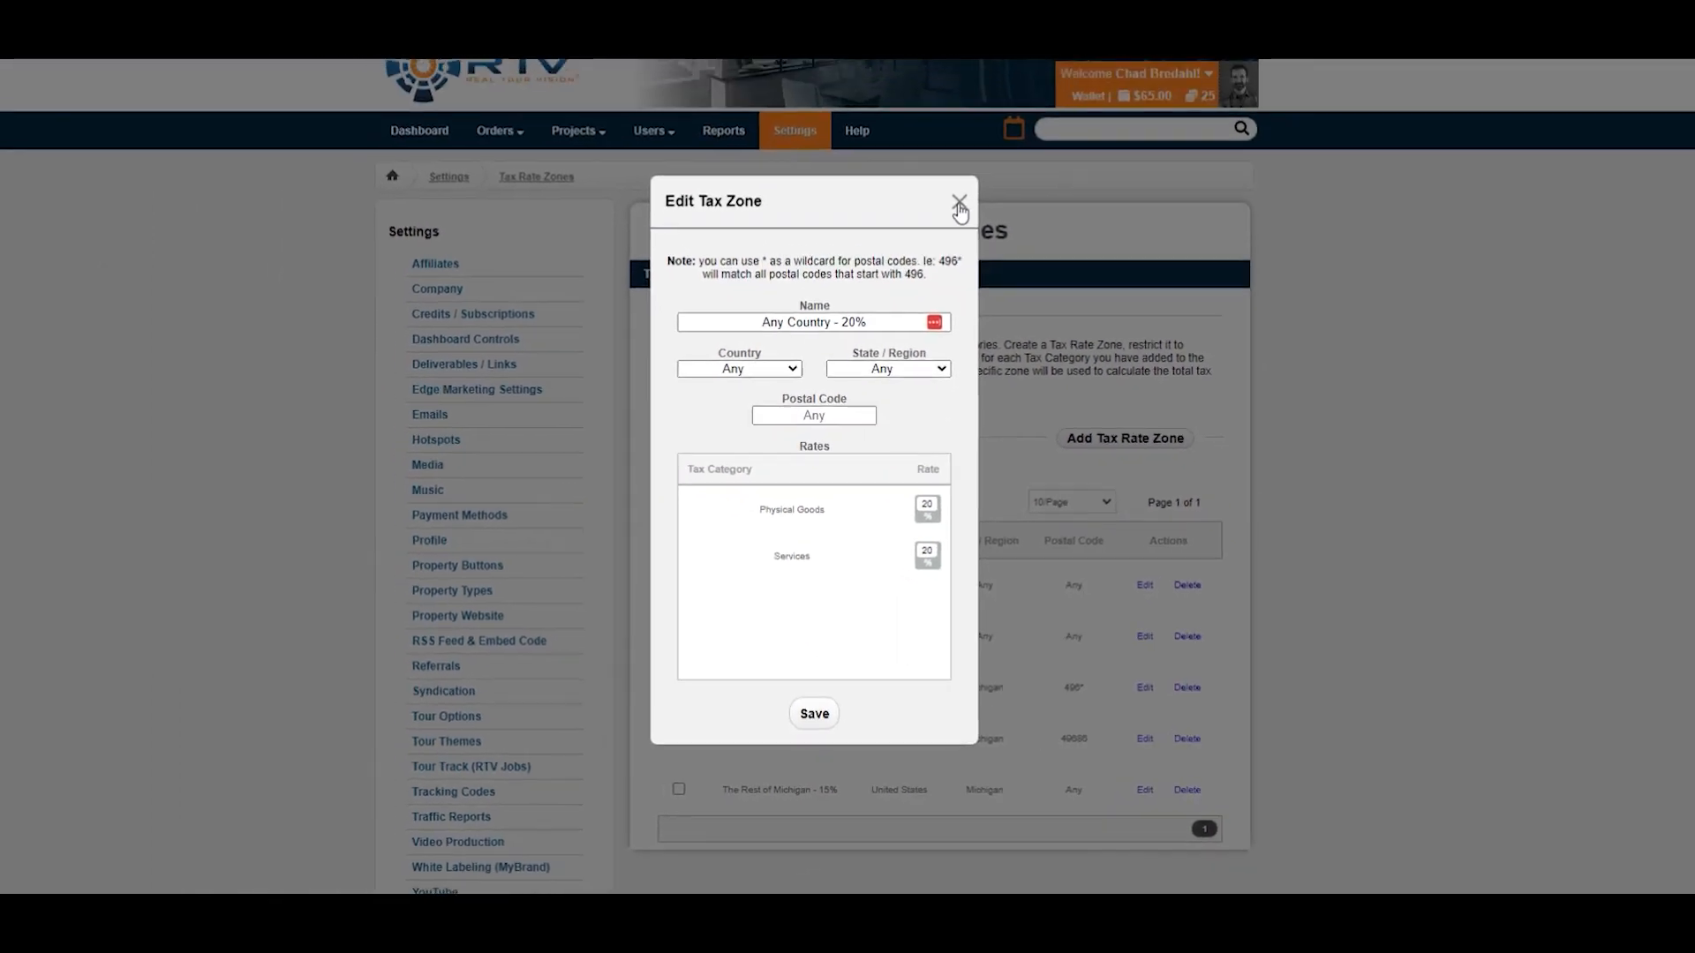
{"action": "left_click", "coordinate": [977, 223]}
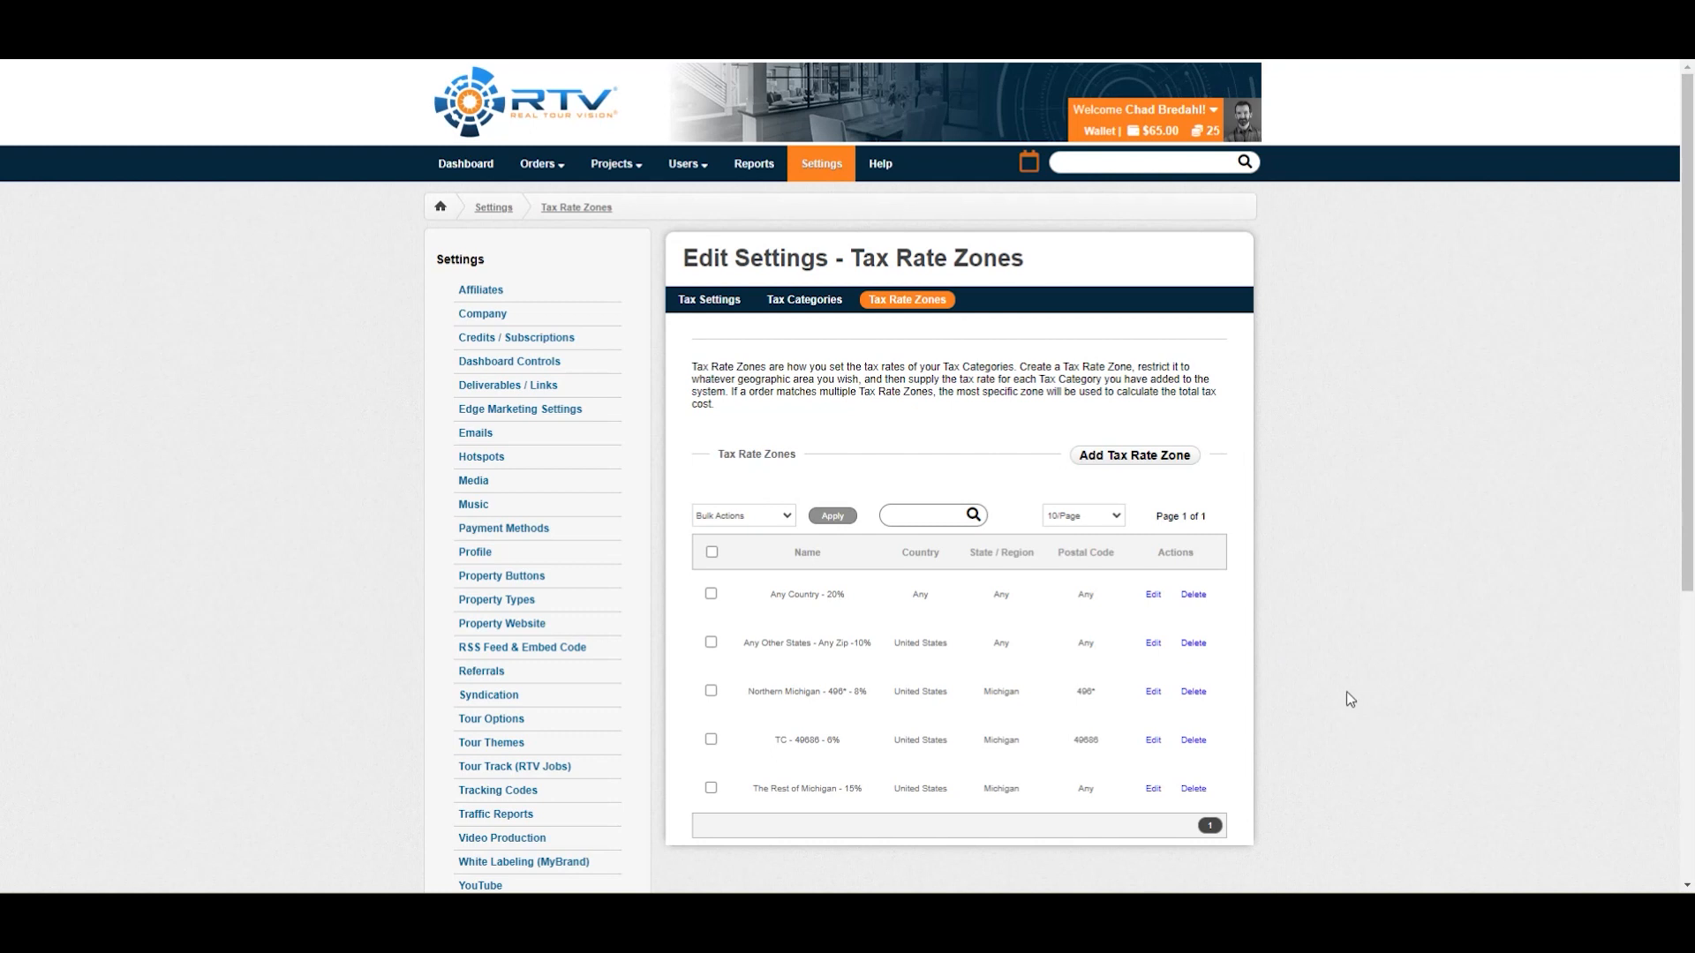
Open the Packages & Add-Ons settings page.
{"action": "scroll", "coordinate": [1354, 705], "scroll_direction": "down", "scroll_amount": 5}
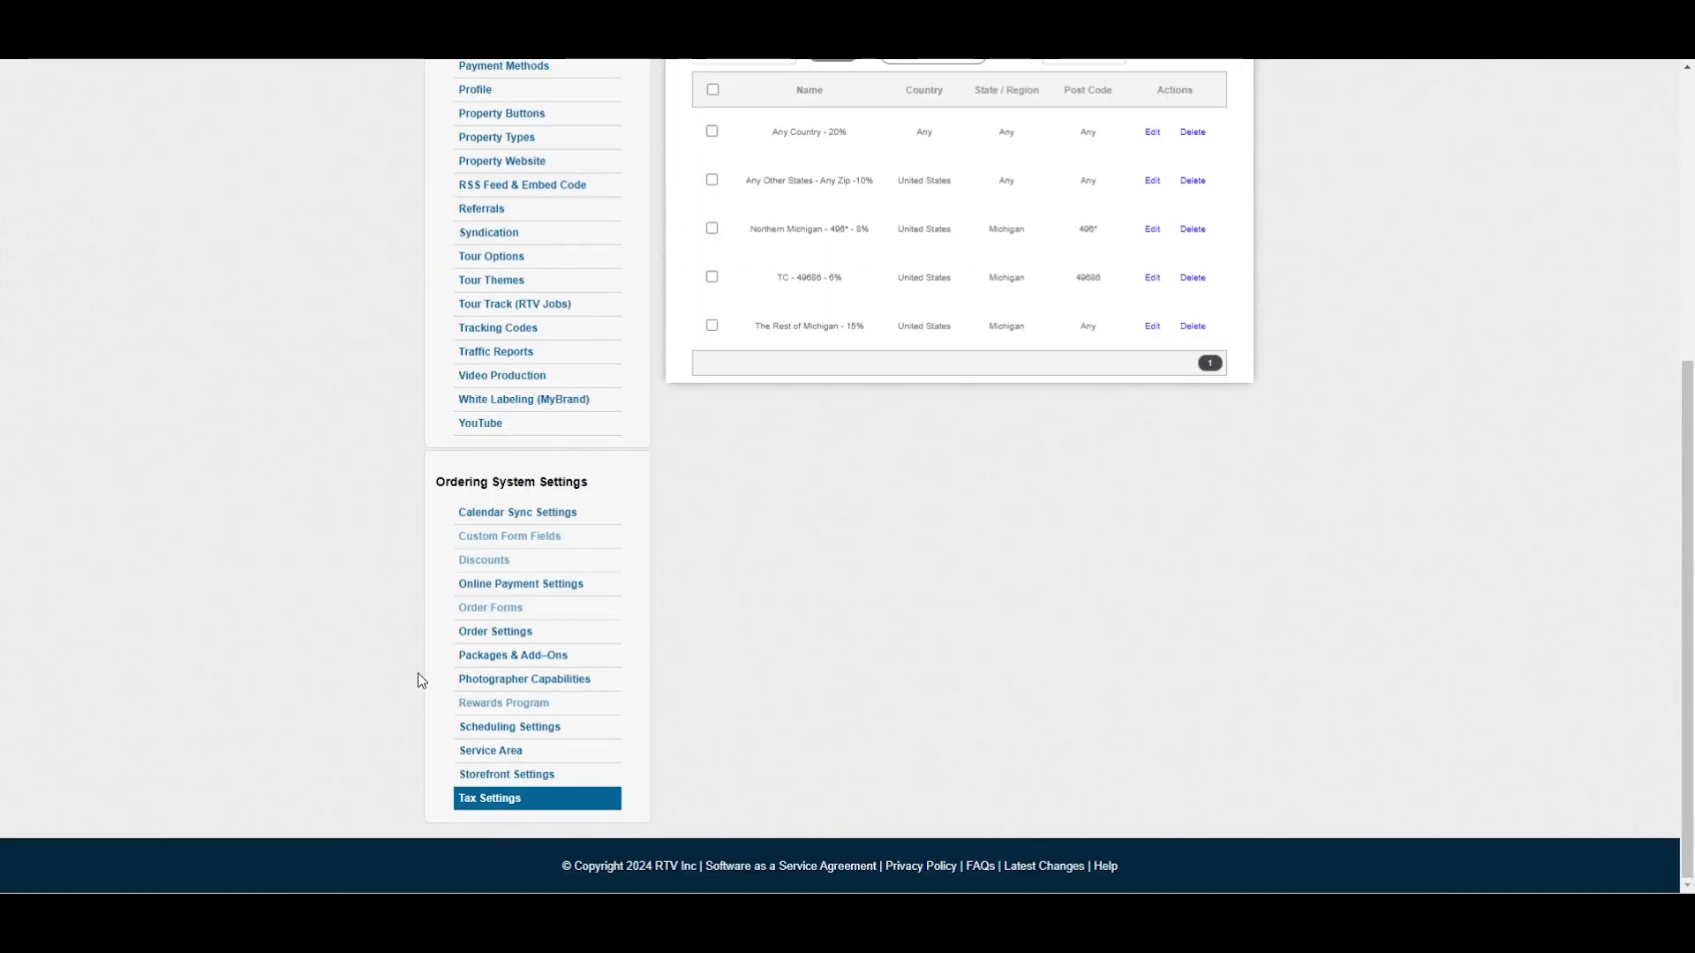
{"action": "left_click", "coordinate": [488, 658]}
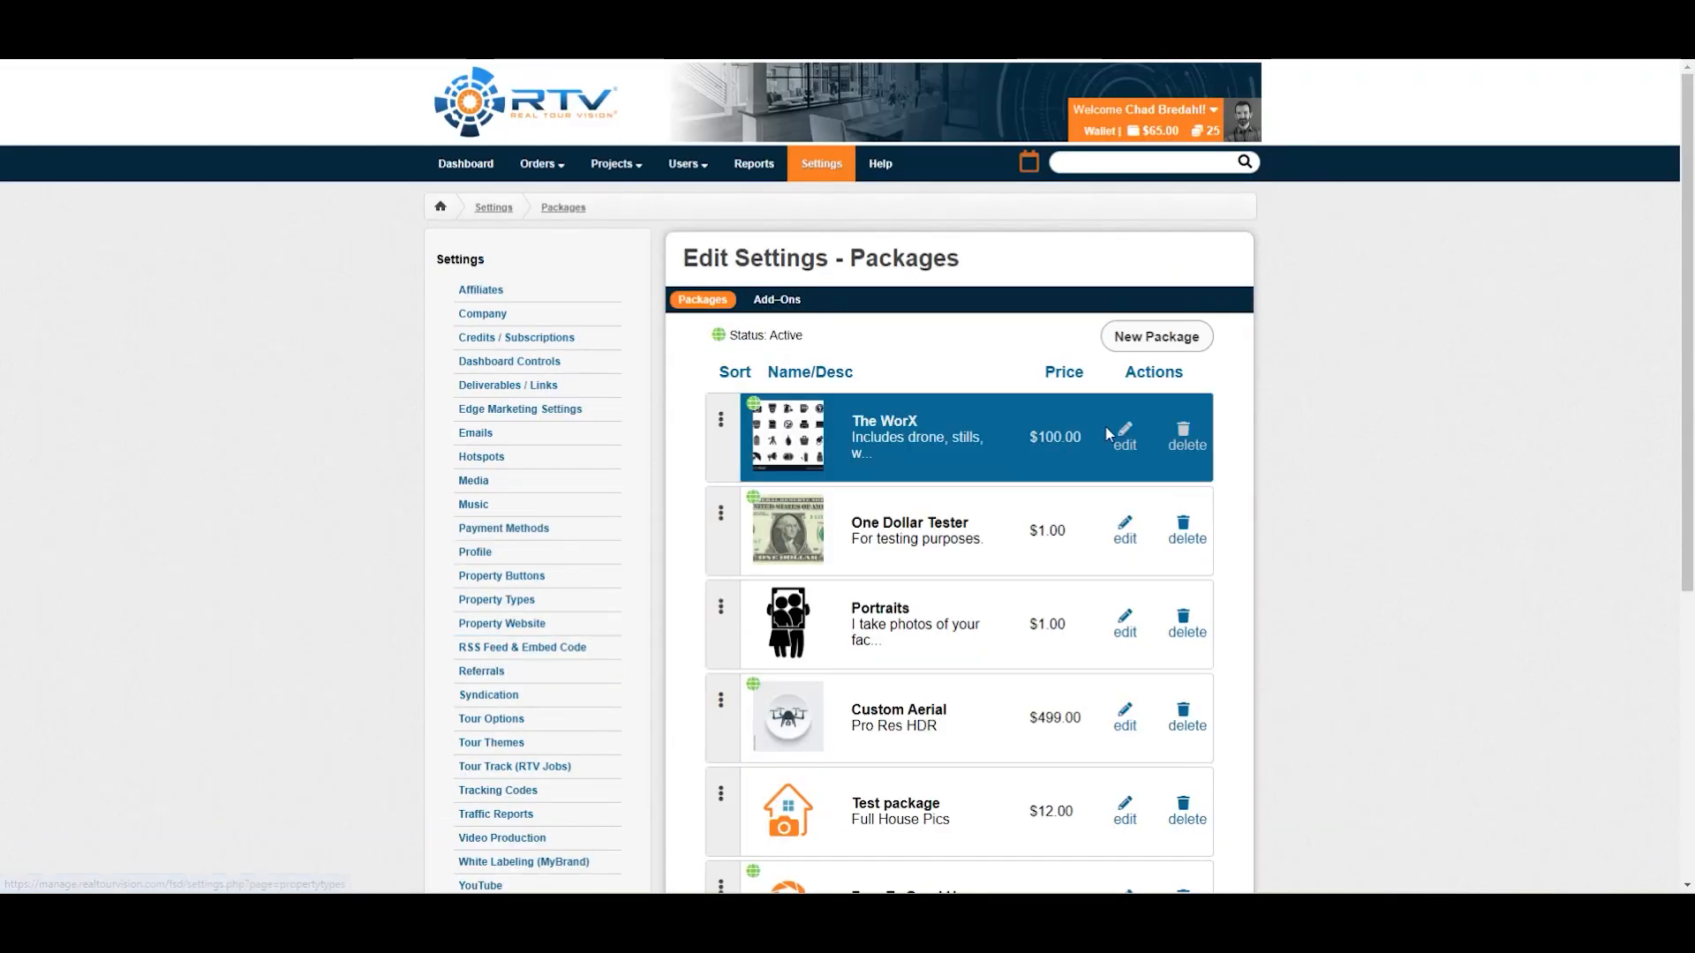
Edit The WorX package and tick both the Physical Goods and Services tax categories.
{"action": "left_click", "coordinate": [1124, 436]}
{"action": "scroll", "coordinate": [1243, 590], "scroll_direction": "down", "scroll_amount": 2}
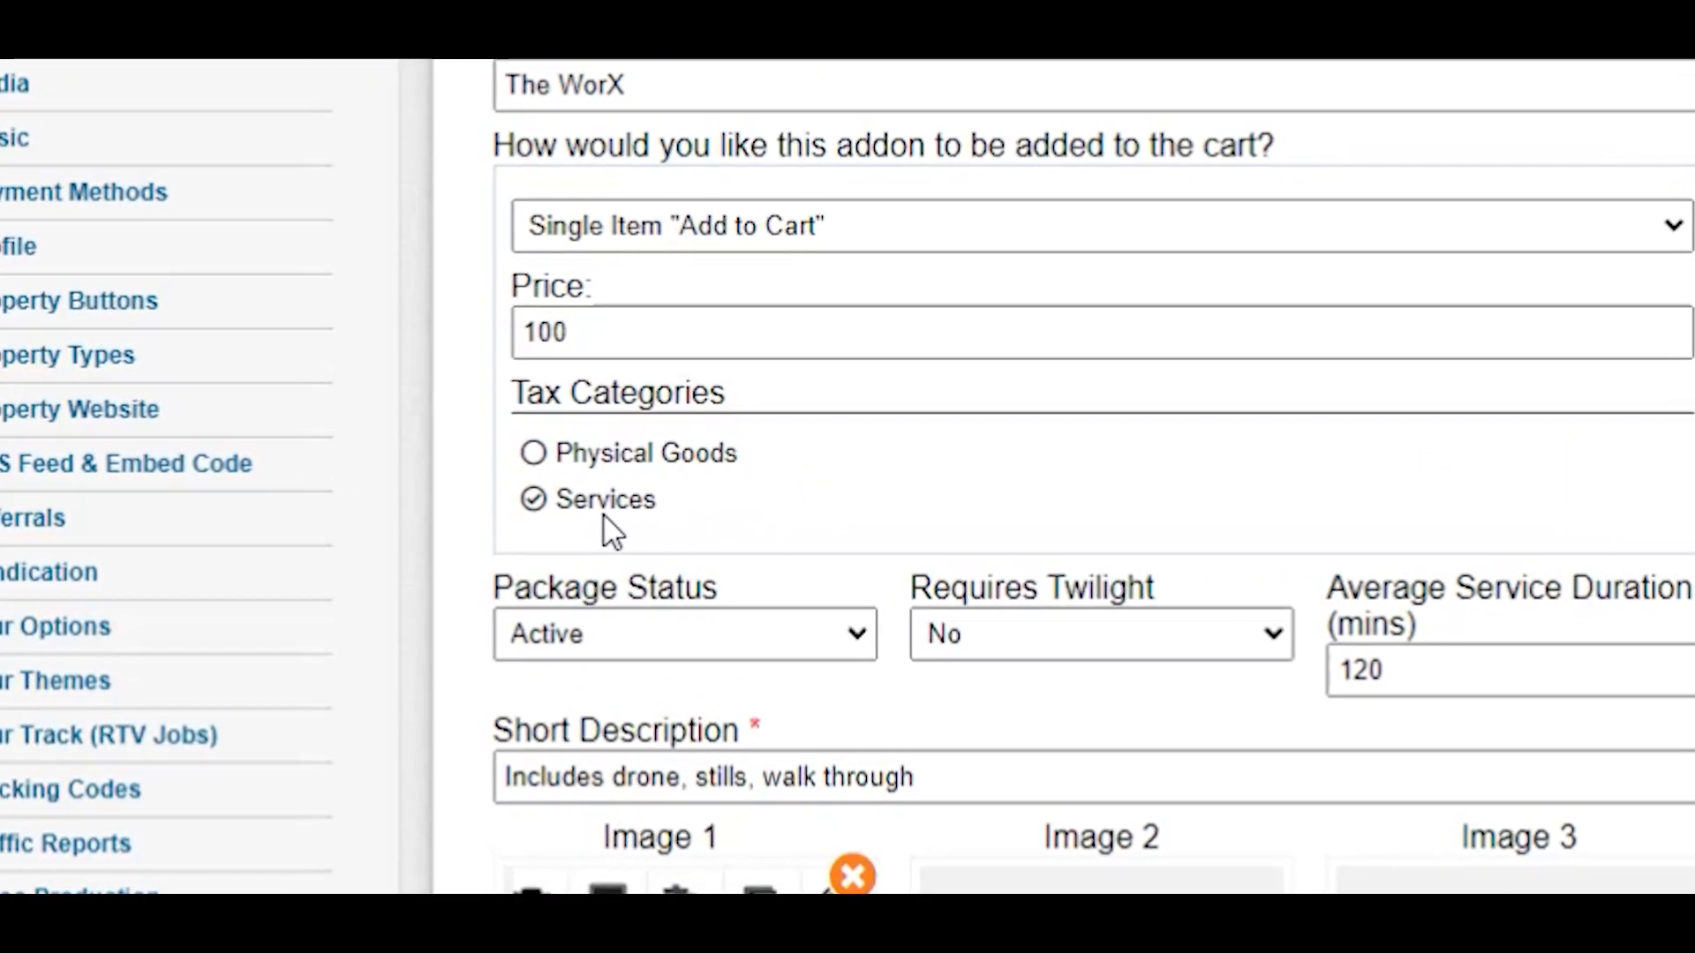
{"action": "left_click", "coordinate": [581, 501]}
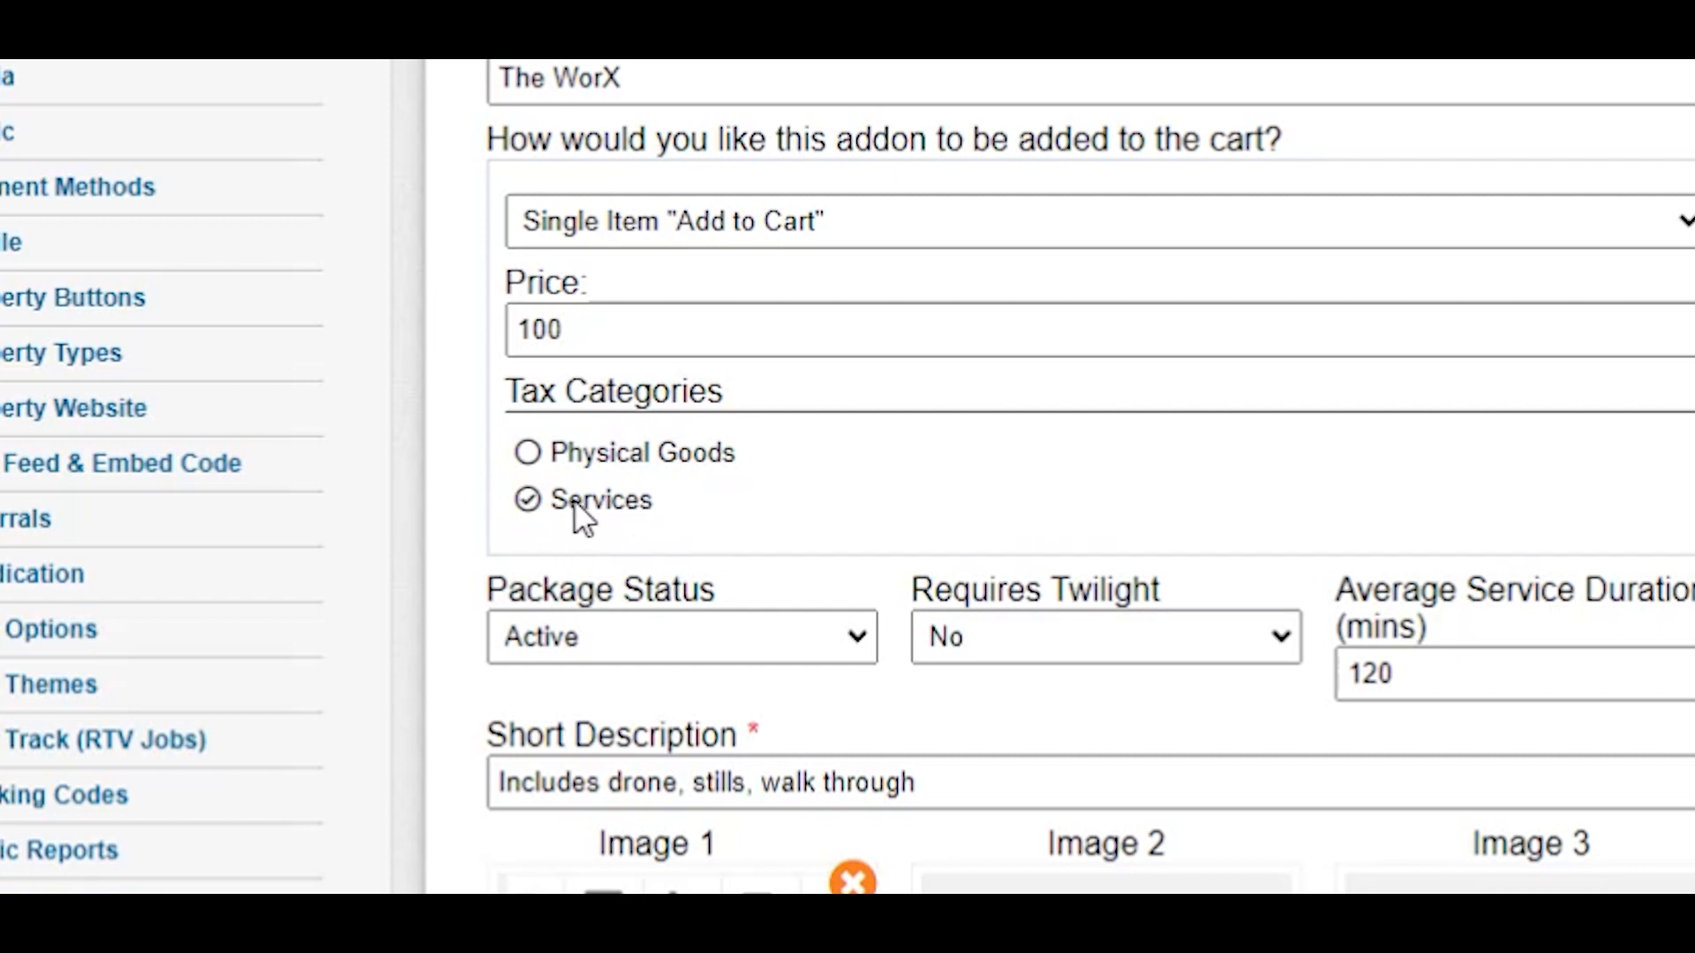
{"action": "left_click", "coordinate": [607, 500]}
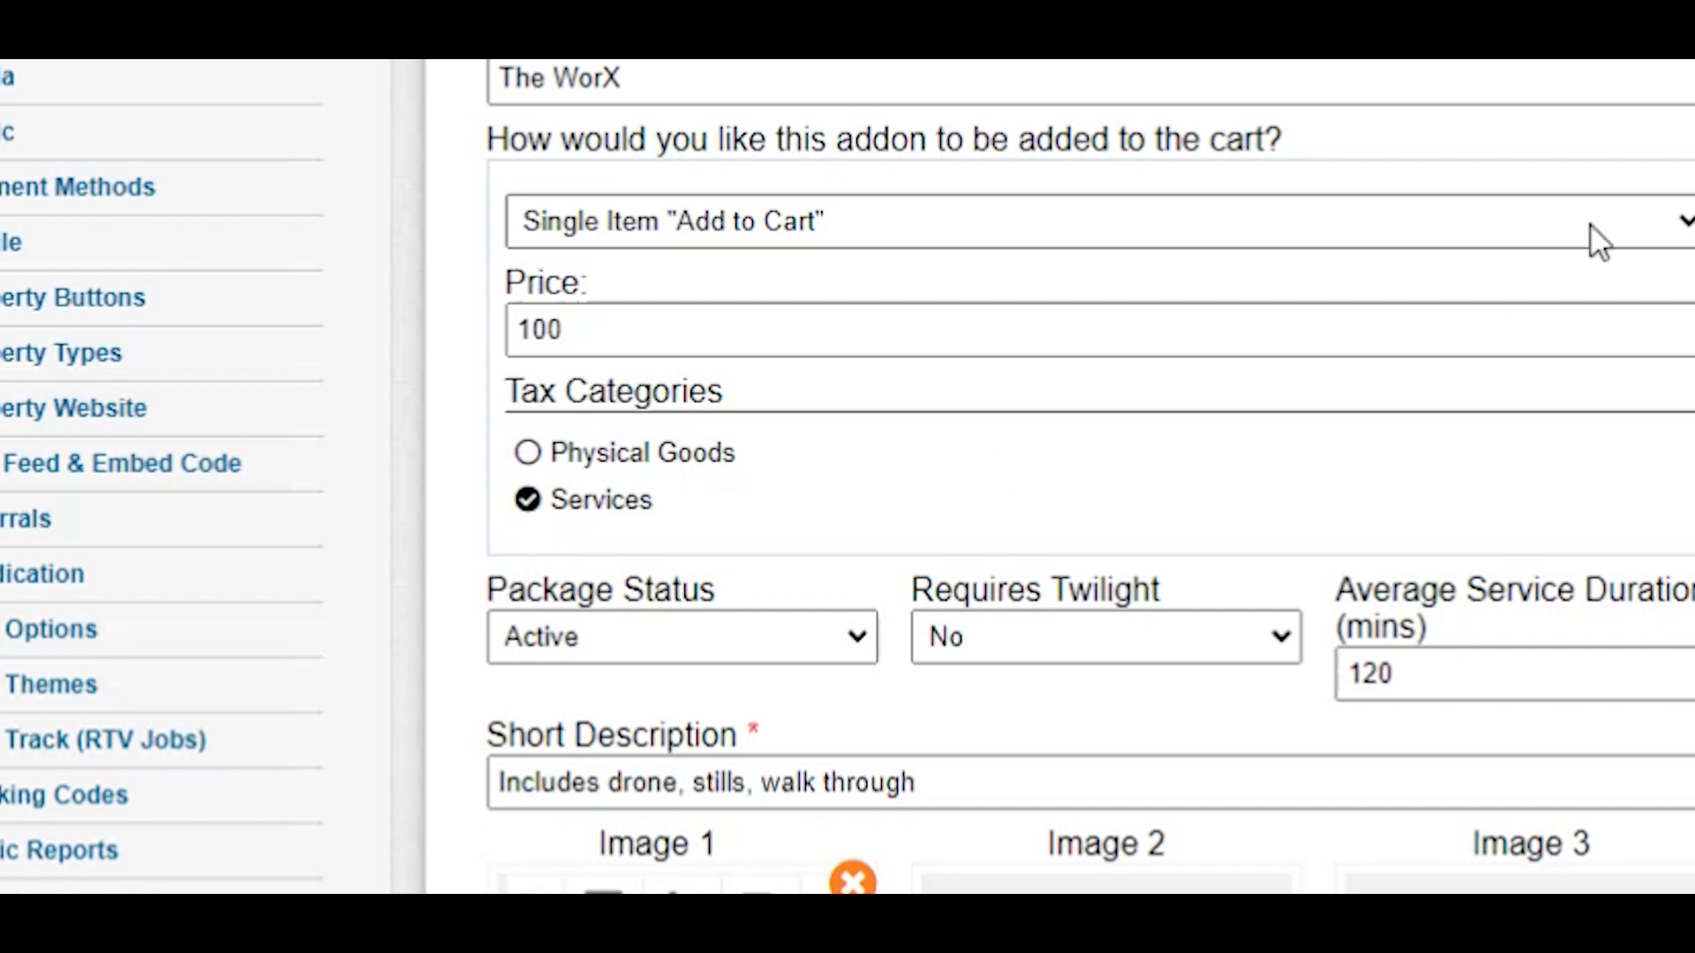
{"action": "left_click", "coordinate": [528, 454]}
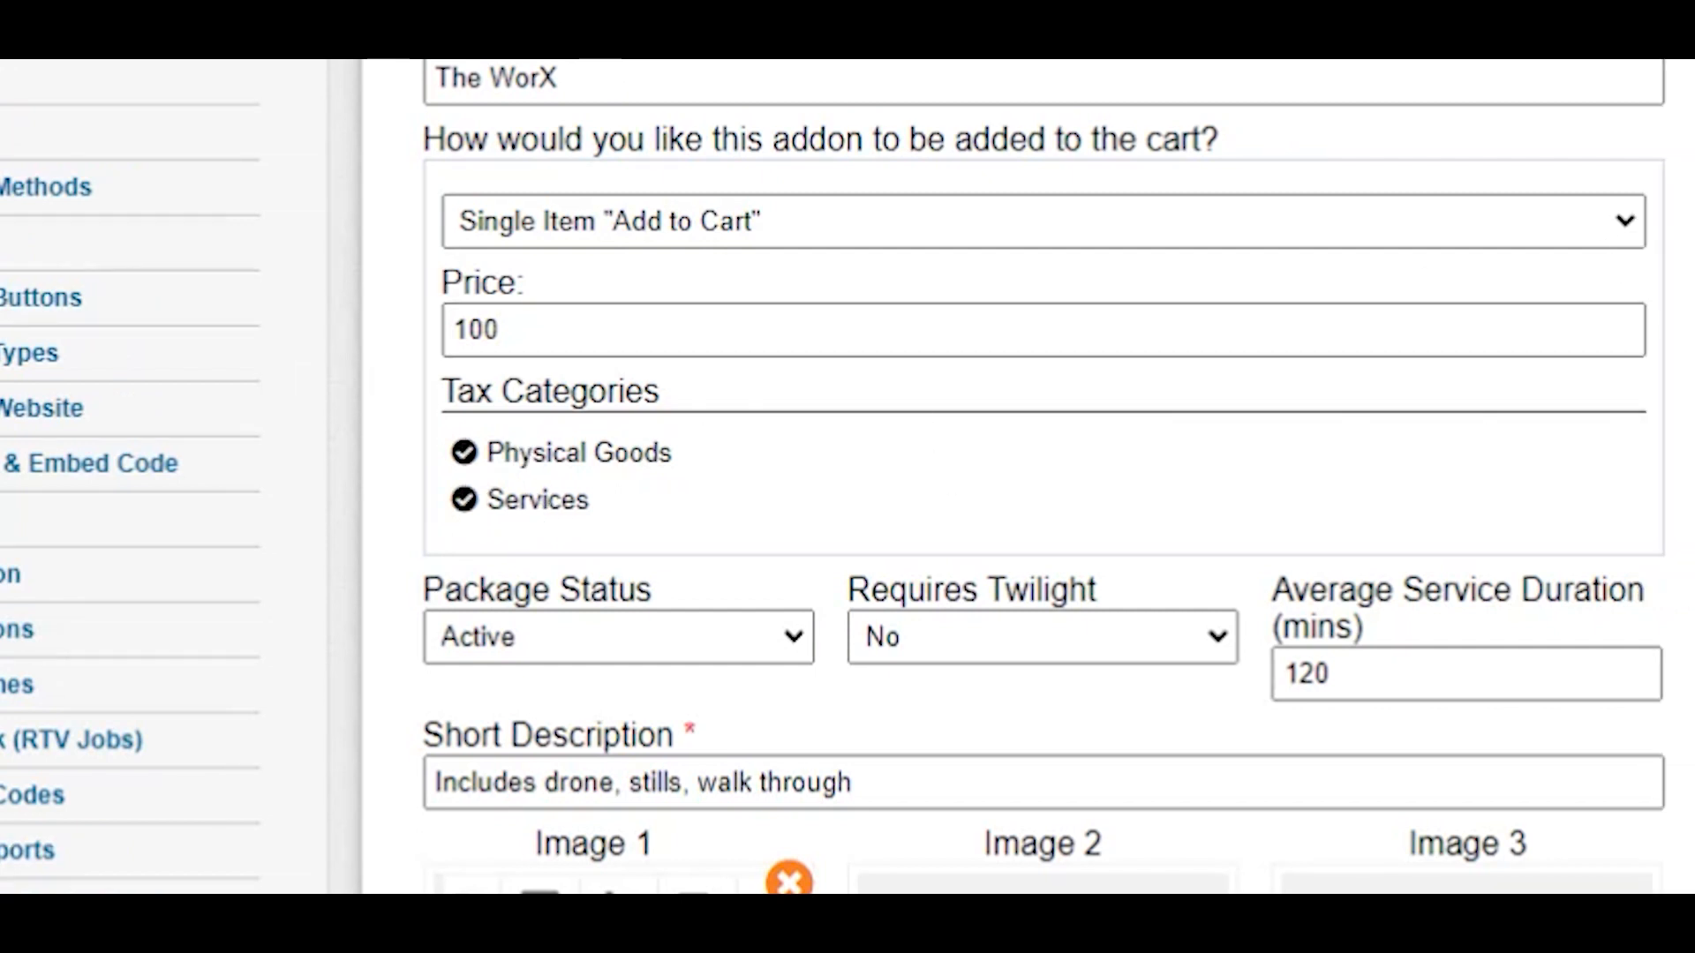
Toggle The WorX package's Physical Goods and Services tax category selections.
{"action": "left_click", "coordinate": [568, 497]}
{"action": "left_click", "coordinate": [549, 503]}
{"action": "left_click", "coordinate": [497, 457]}
{"action": "left_click", "coordinate": [622, 456]}
{"action": "scroll", "coordinate": [829, 309], "scroll_direction": "up", "scroll_amount": 3}
{"action": "scroll", "coordinate": [823, 310], "scroll_direction": "down", "scroll_amount": 5}
{"action": "left_click", "coordinate": [769, 452]}
{"action": "left_click", "coordinate": [813, 457]}
{"action": "left_click", "coordinate": [703, 500]}
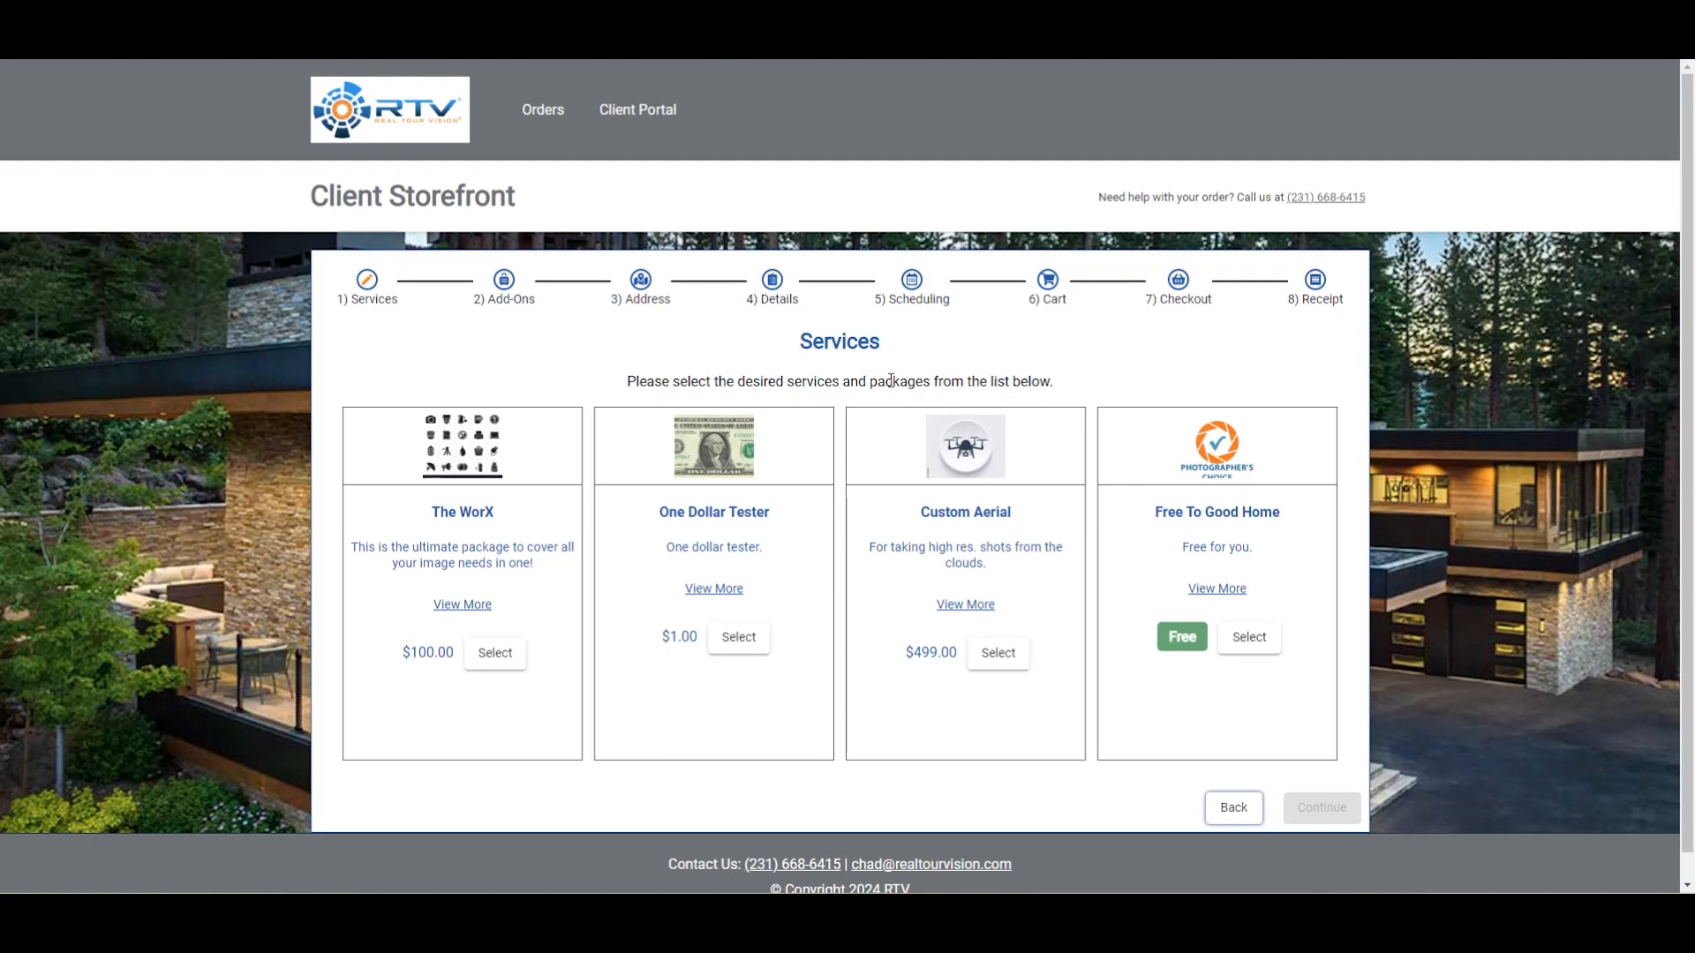
In the client storefront, select The WorX service and continue past the add-ons step.
{"action": "left_click", "coordinate": [474, 662]}
{"action": "left_click", "coordinate": [1343, 809]}
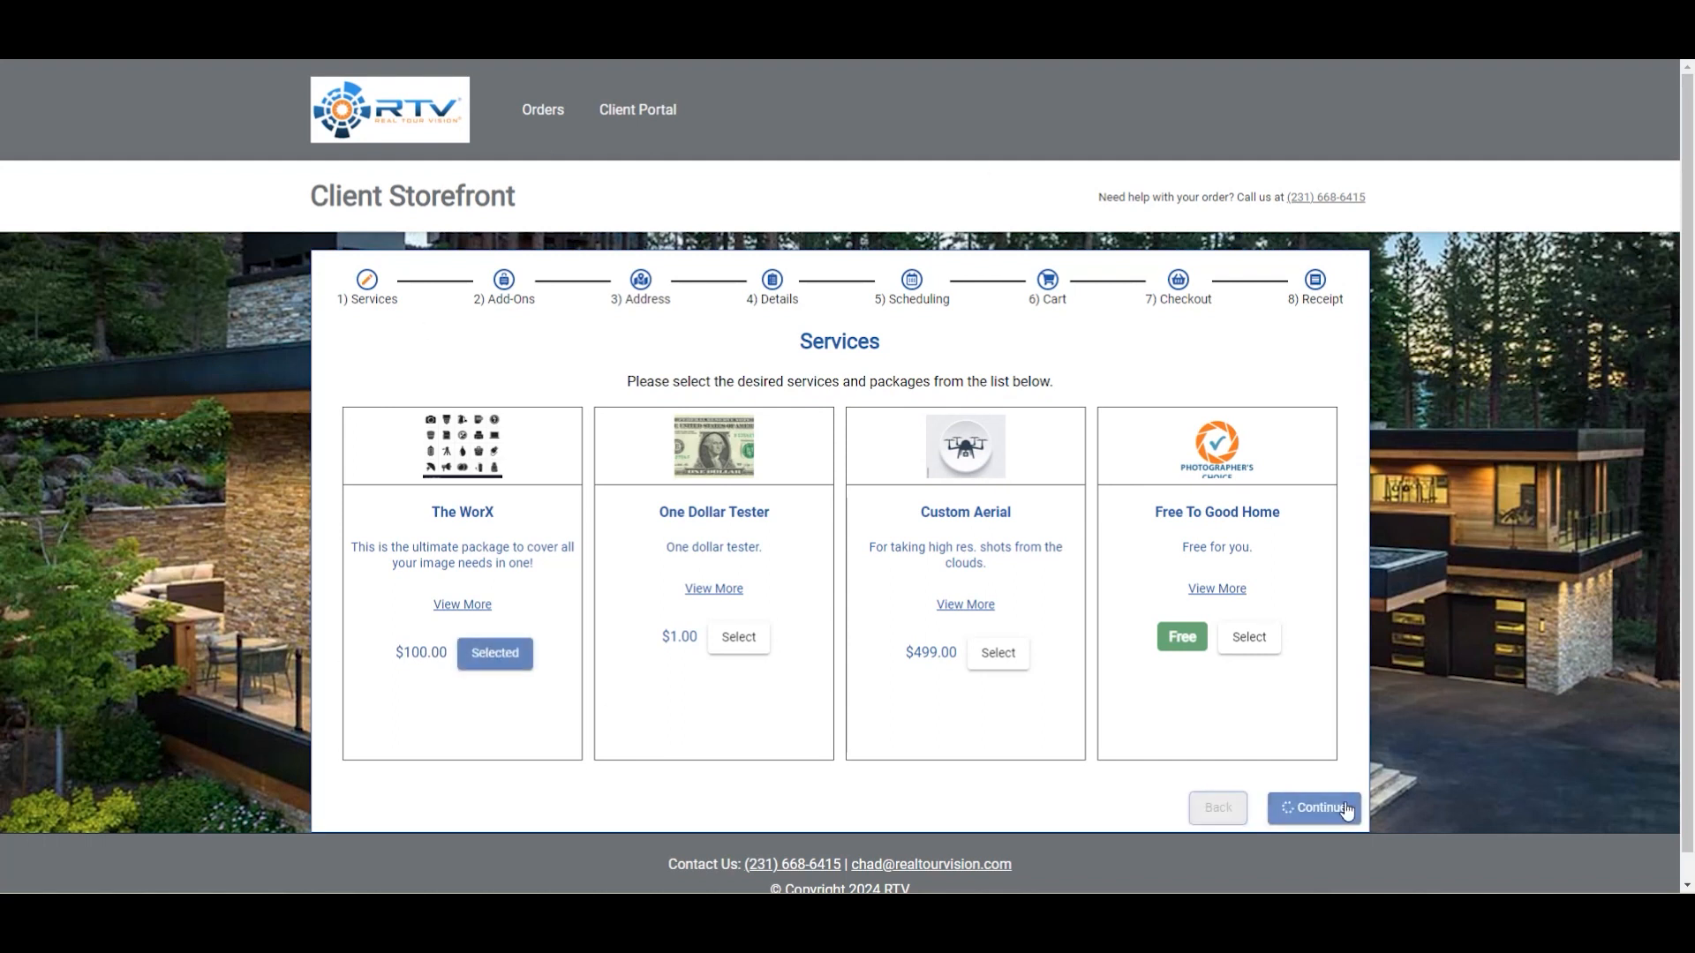
{"action": "left_click", "coordinate": [1314, 842]}
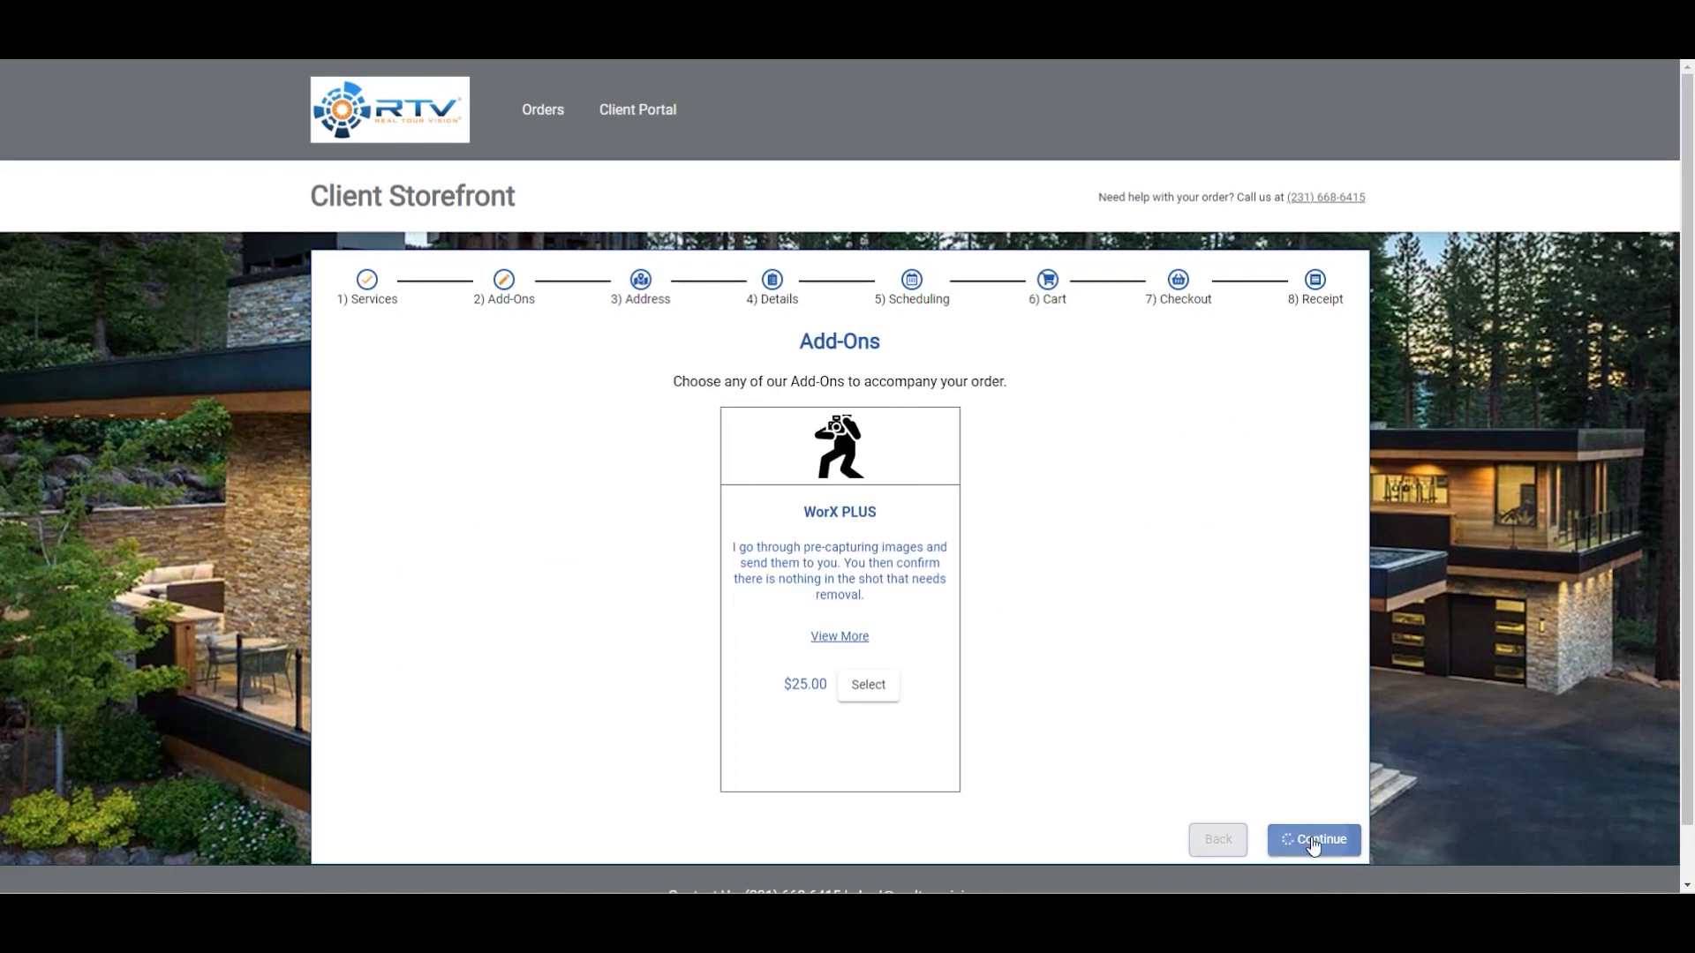
Enter the service address by picking a suggestion from the automatic address lookup.
{"action": "left_click", "coordinate": [570, 456]}
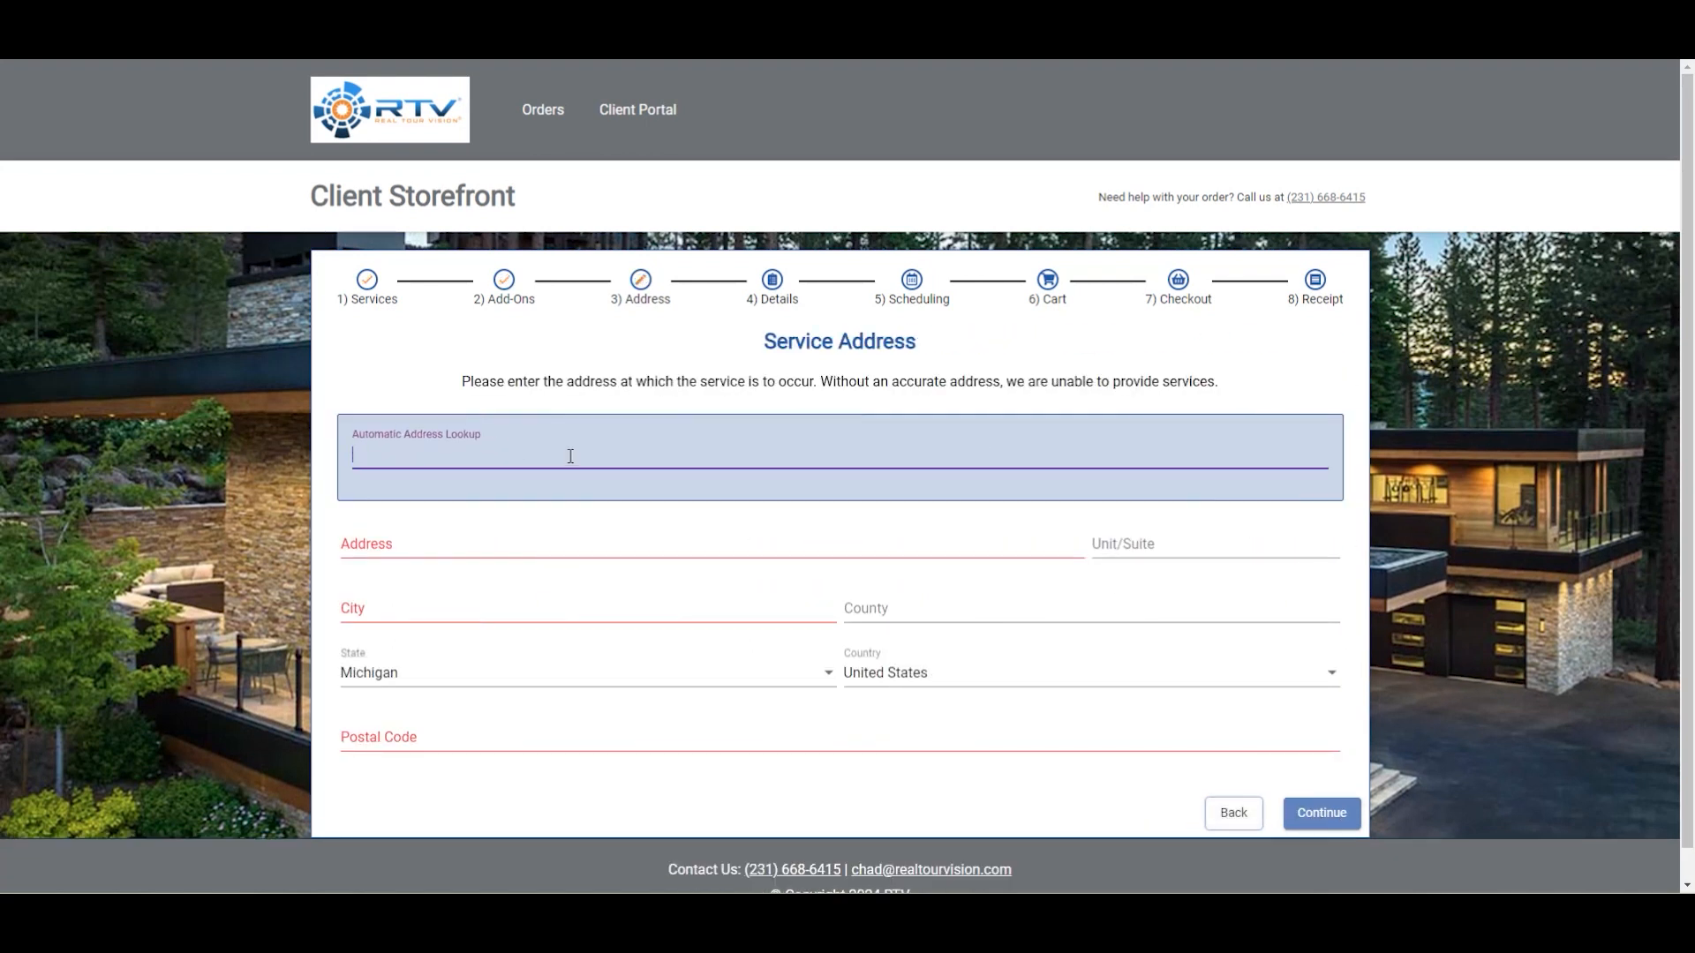
{"action": "type", "text": "12"}
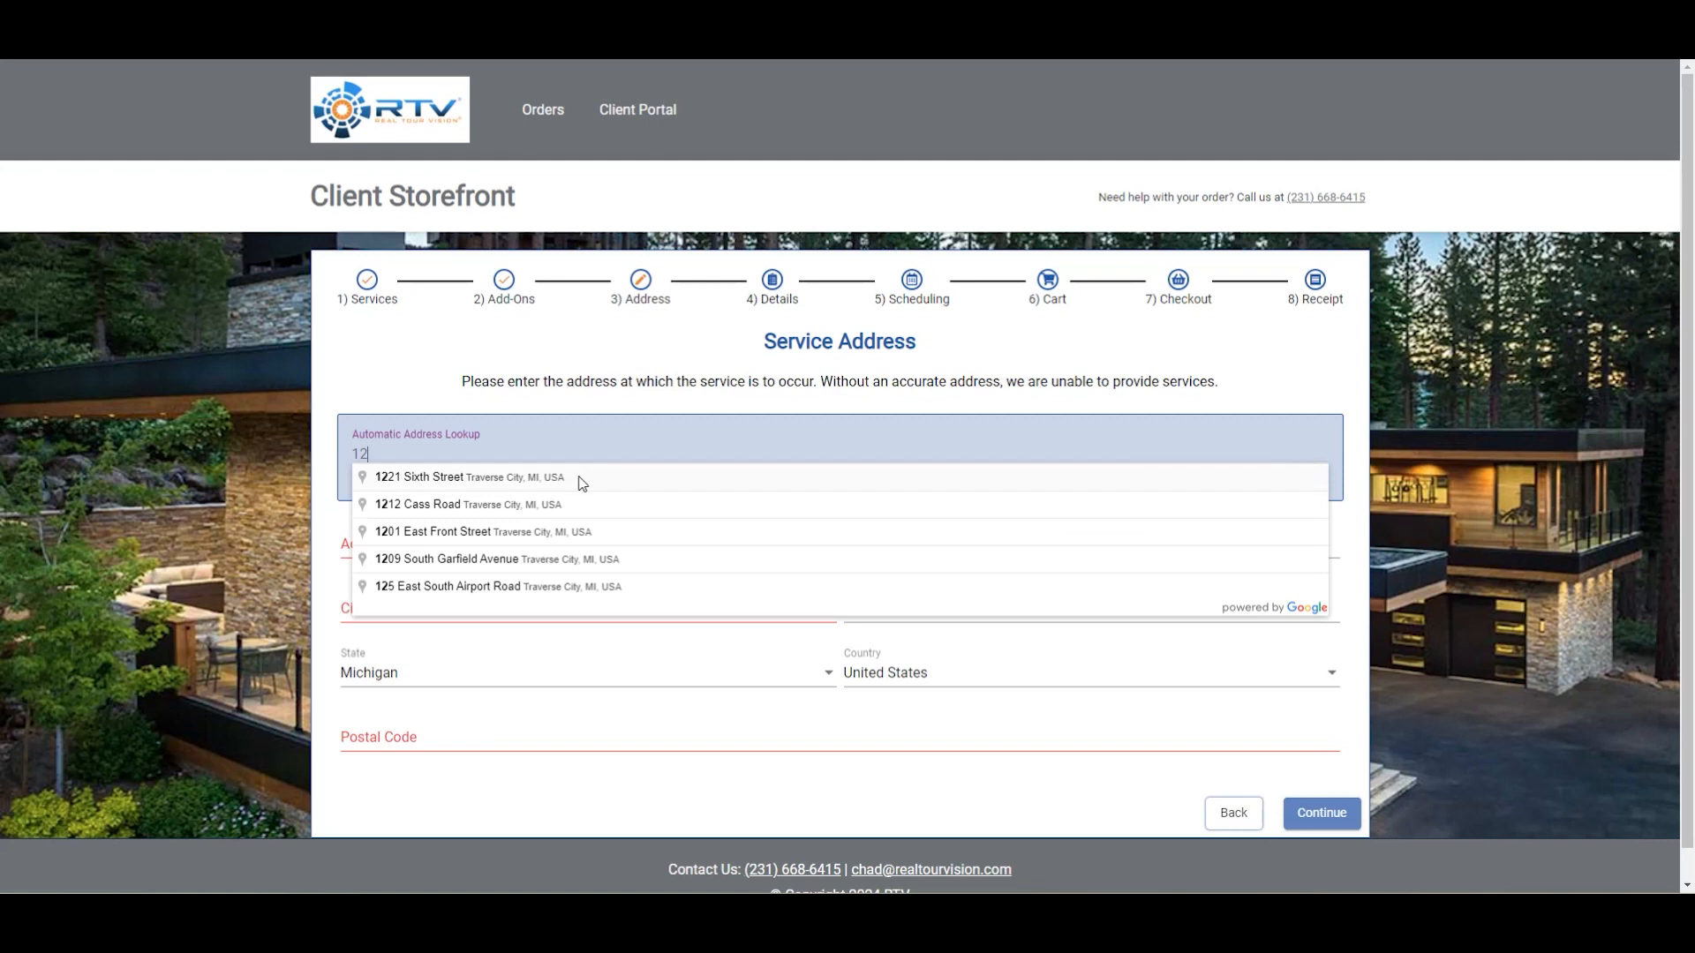
{"action": "left_click", "coordinate": [583, 484]}
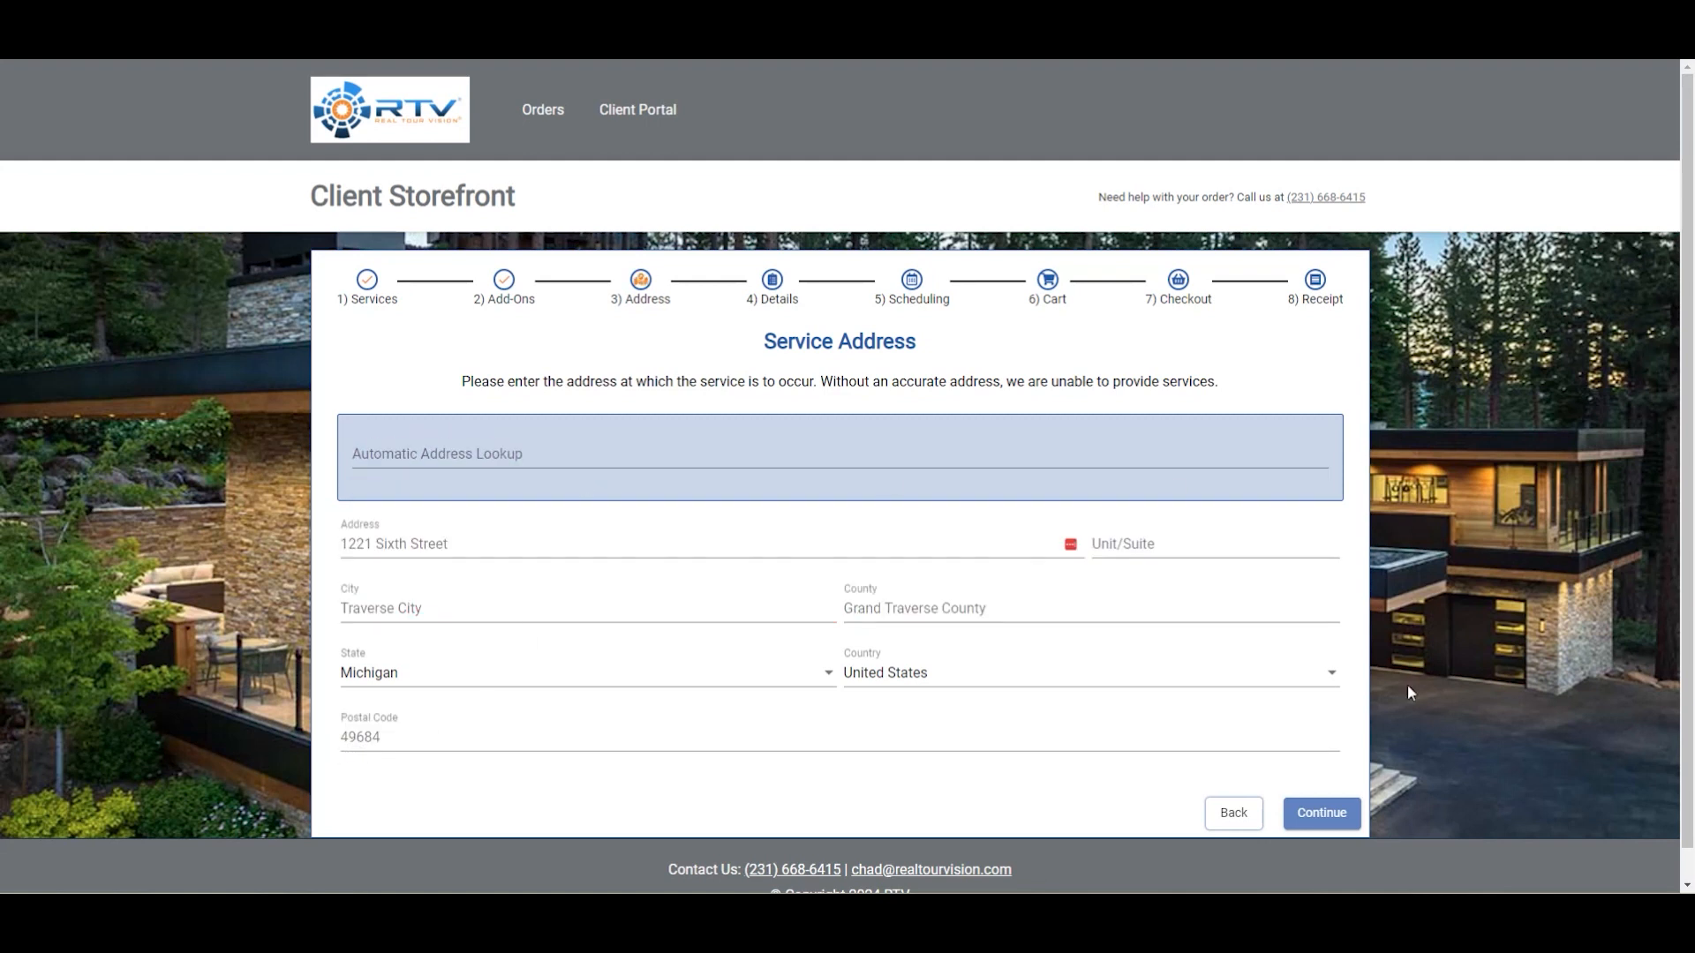
Continue through the address and details steps to the appointment scheduling step.
{"action": "left_click", "coordinate": [1321, 813]}
{"action": "left_click", "coordinate": [1135, 689]}
{"action": "left_click", "coordinate": [1318, 757]}
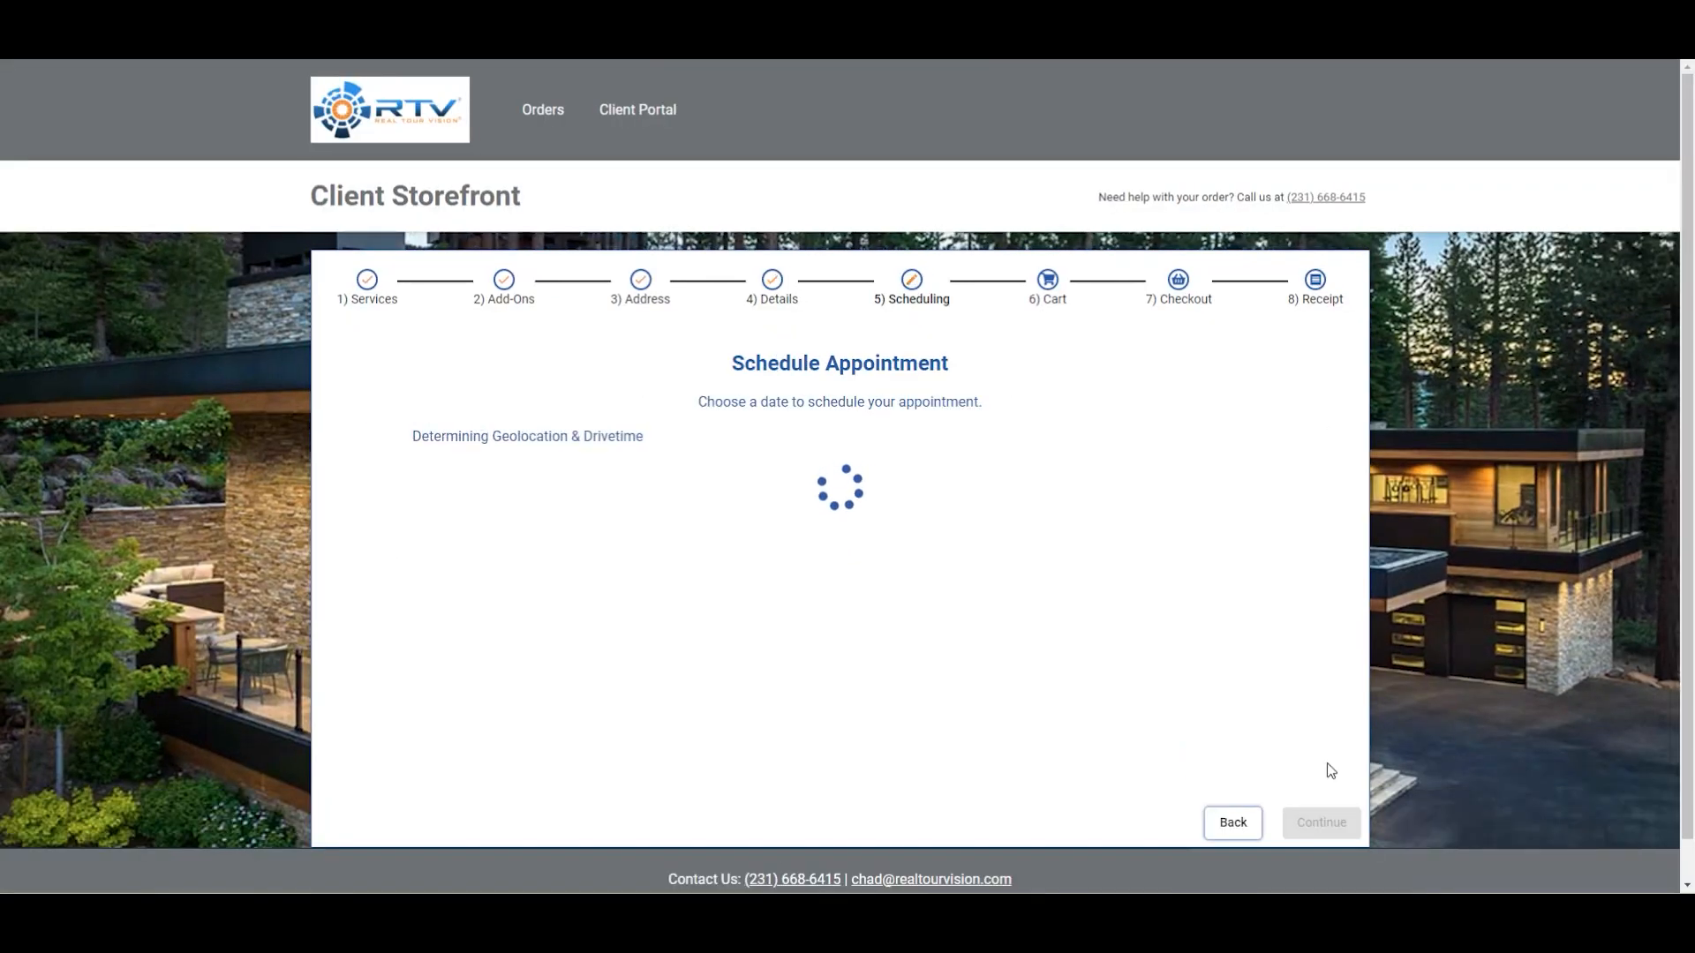
{"action": "scroll", "coordinate": [1331, 770], "scroll_direction": "down", "scroll_amount": 5}
{"action": "scroll", "coordinate": [1421, 450], "scroll_direction": "up", "scroll_amount": 5}
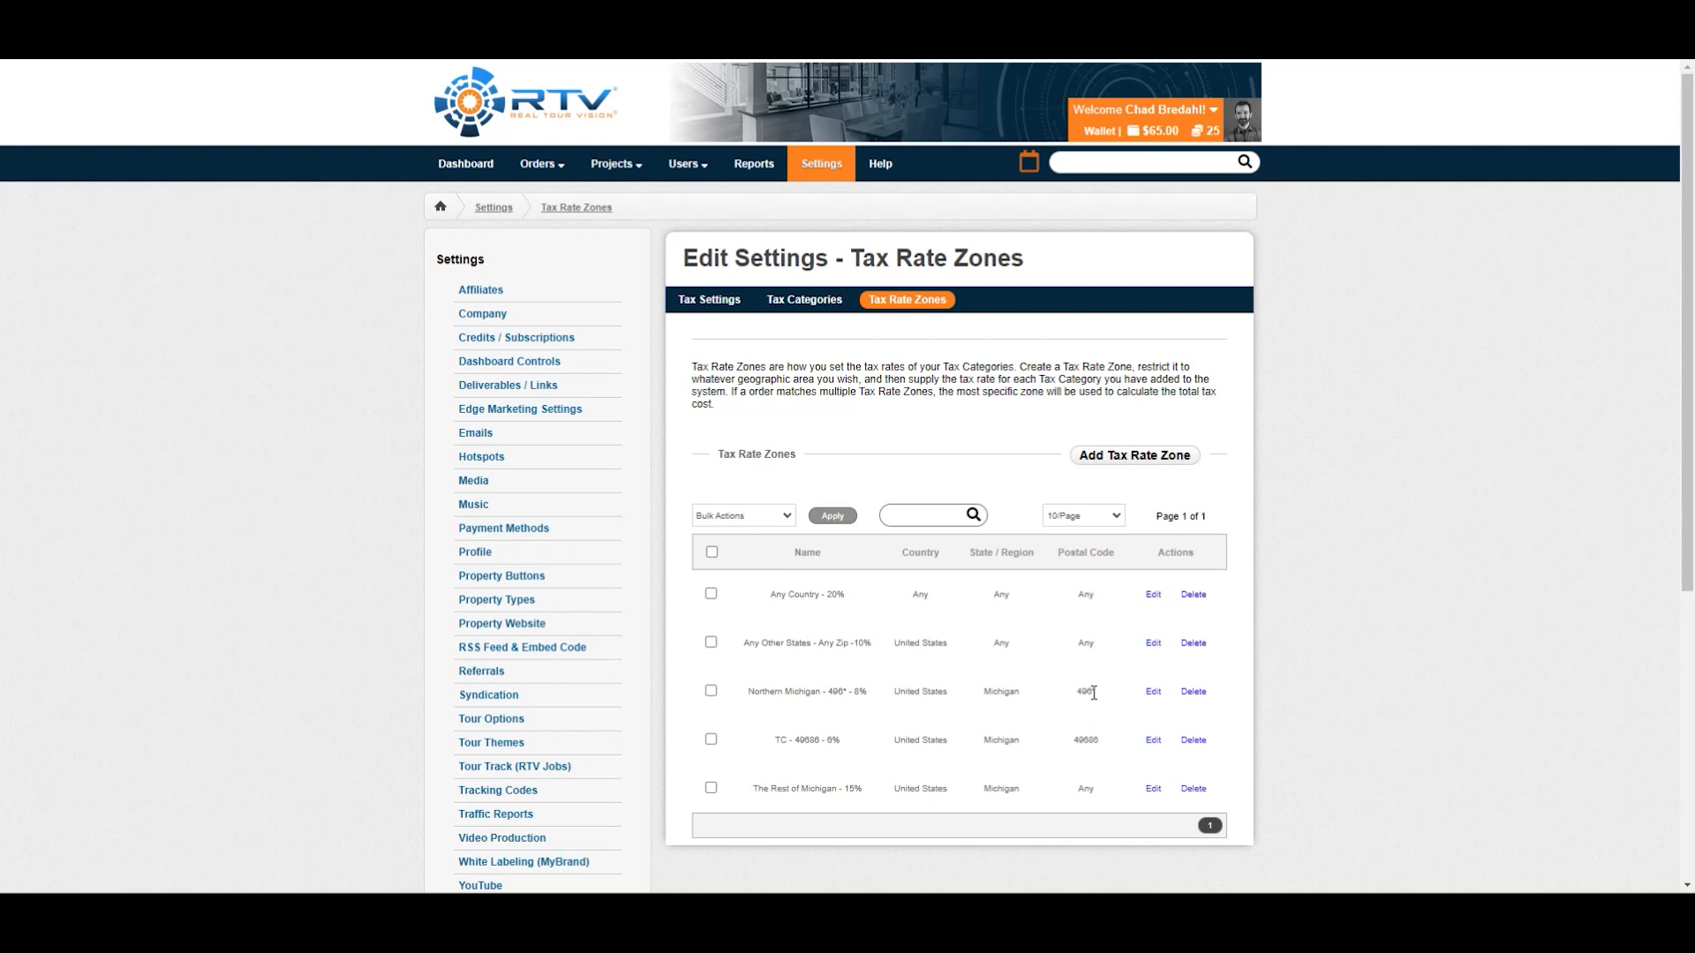
Open the Northern Michigan tax rate zone's settings and close the dialog without changes.
{"action": "left_click", "coordinate": [1152, 692]}
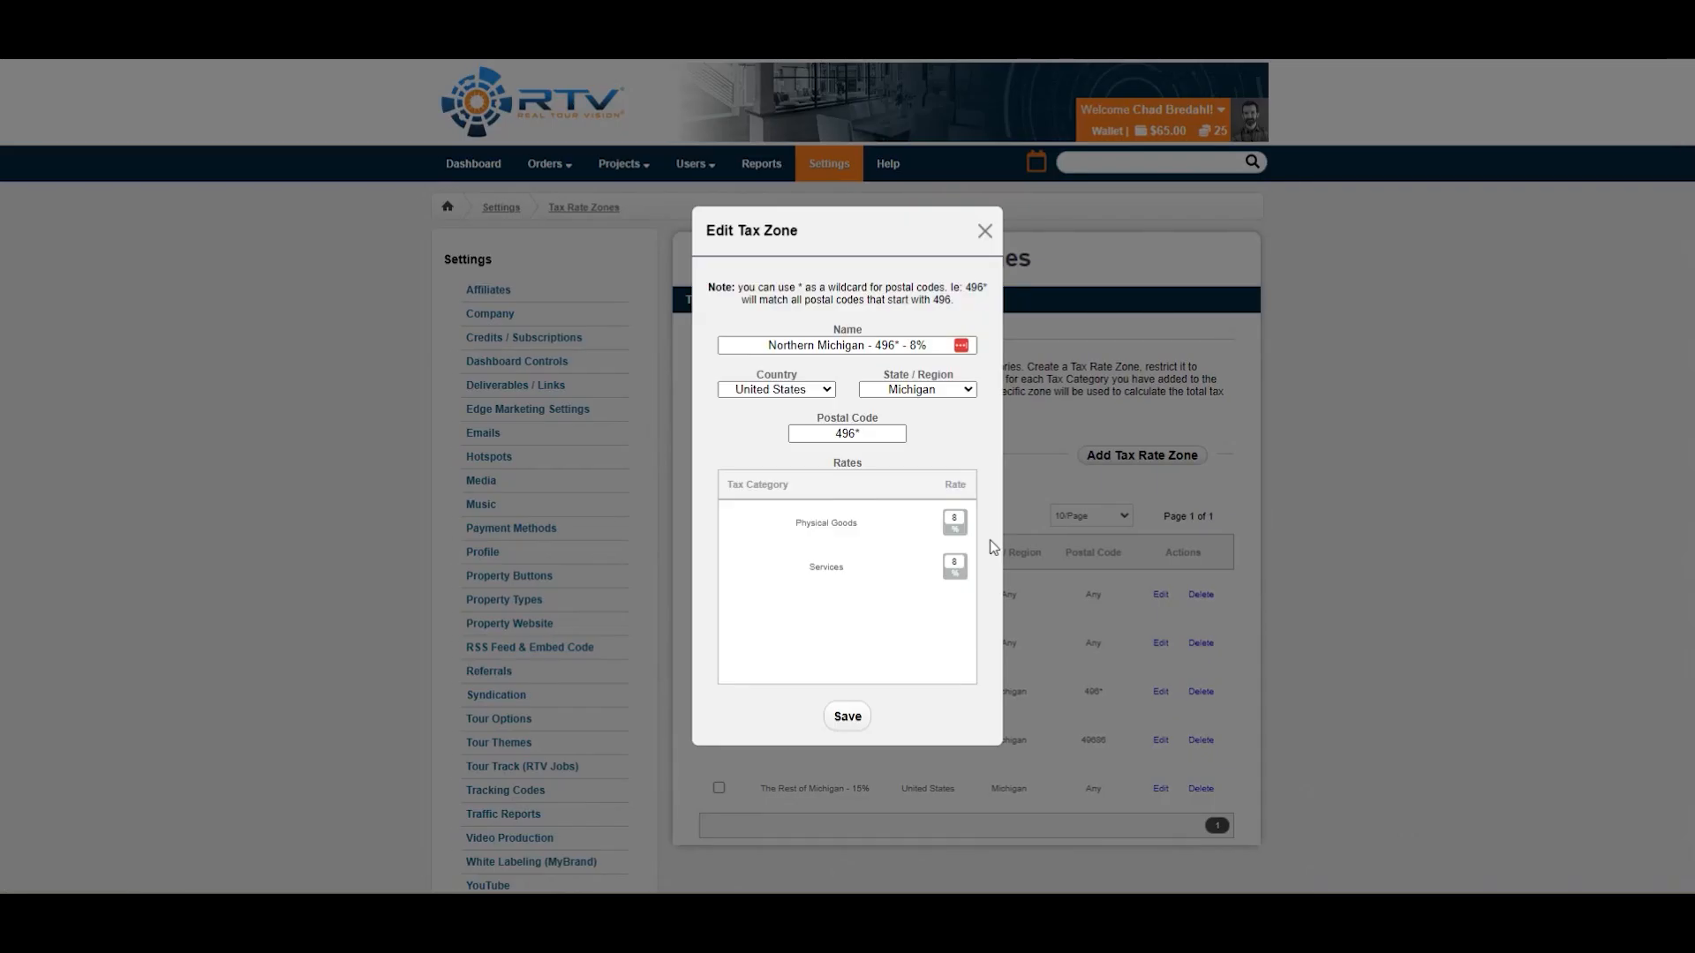
{"action": "left_click", "coordinate": [1302, 441]}
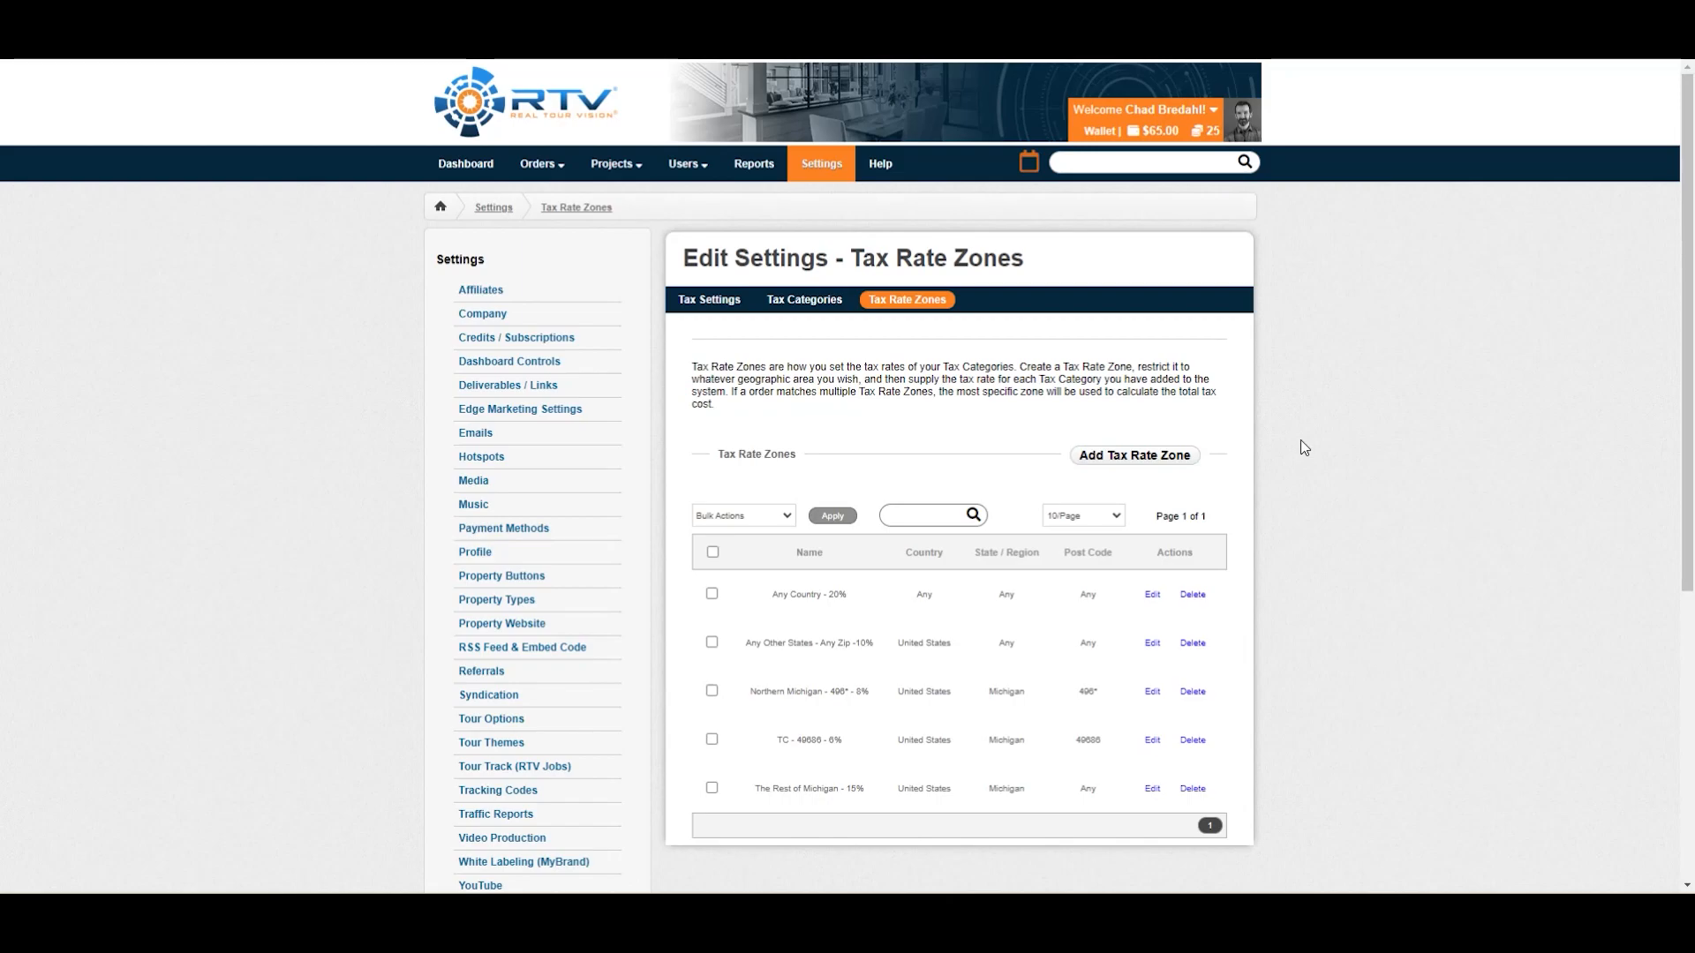